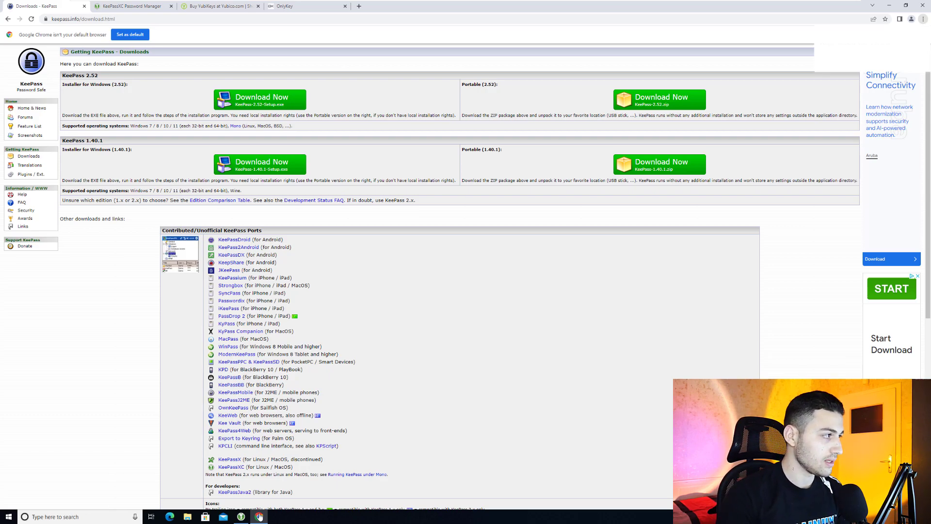
# Switch to the KeePassXC website tab in Chrome, then minimize the browser to show the desktop
pyautogui.hotkey('ctrl', 'Tab')
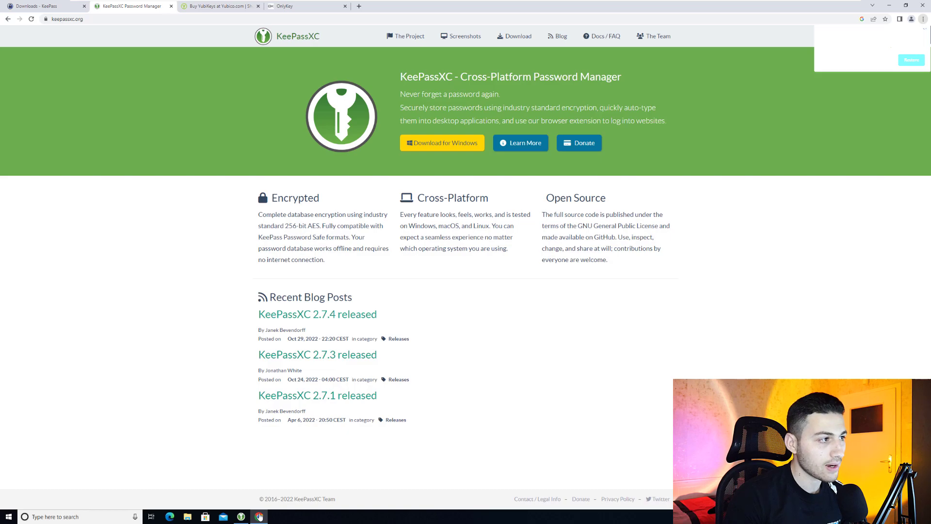
pyautogui.press('Tab')
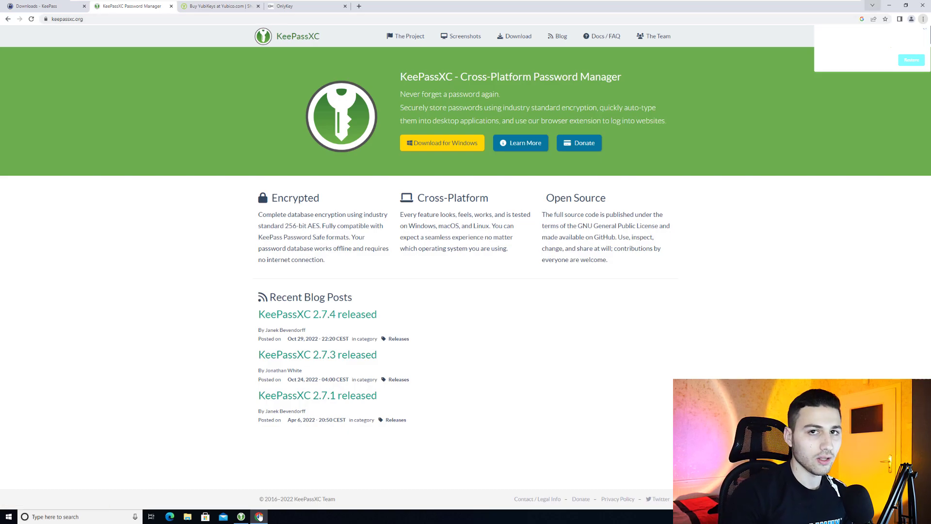
pyautogui.click(889, 6)
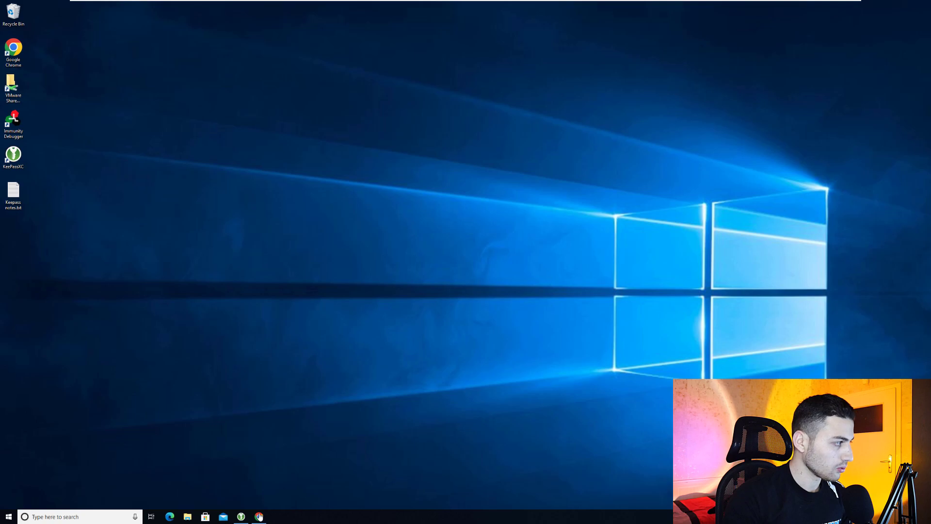
# Launch KeePassXC from its desktop shortcut and start a New Database from the Database menu
pyautogui.press('Return')
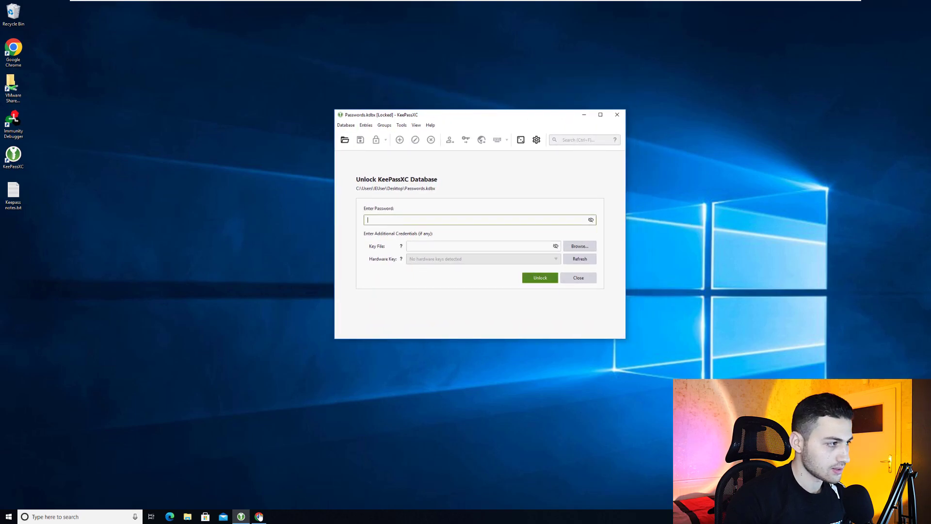
pyautogui.press('alt')
pyautogui.press('alt')
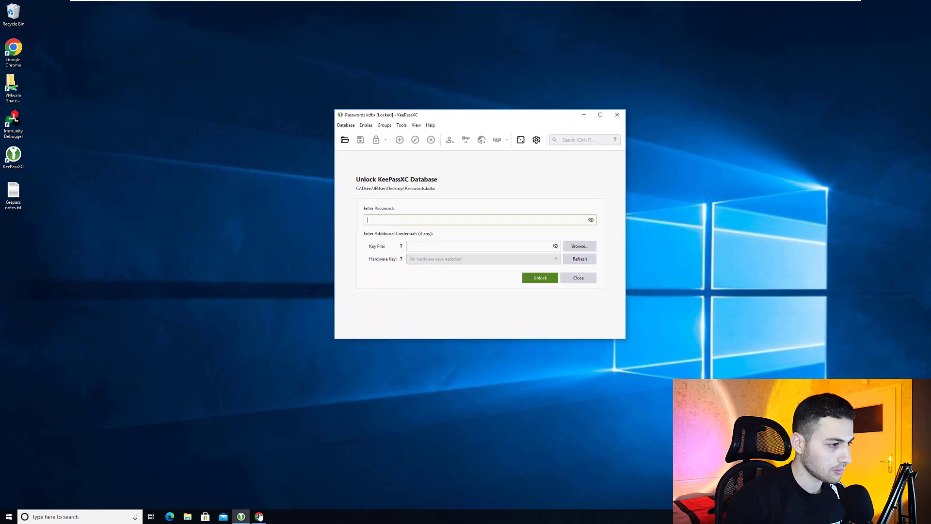
pyautogui.press('alt')
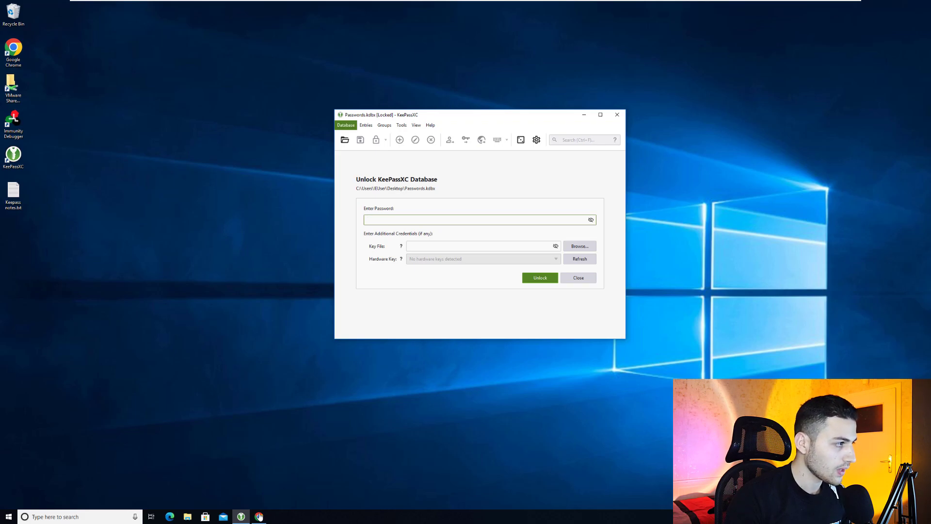
pyautogui.press('Down')
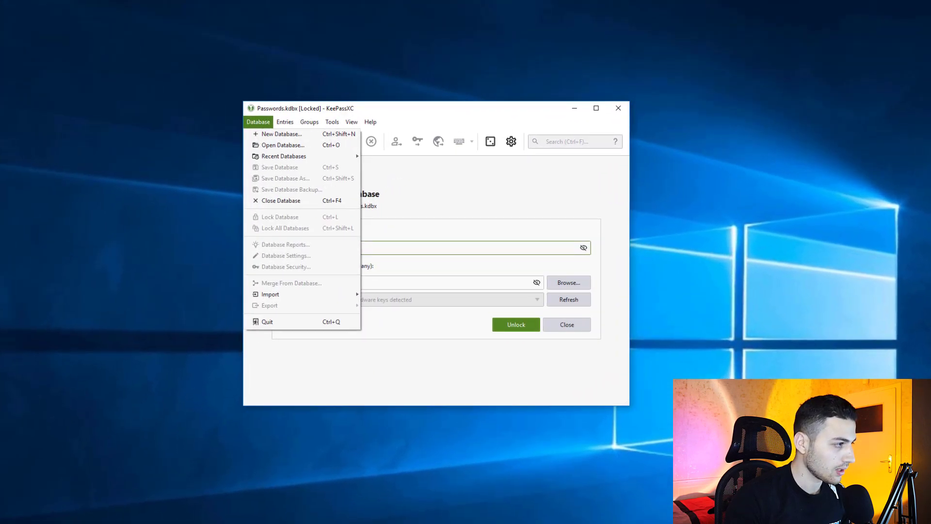
pyautogui.press('Down')
pyautogui.press('Return')
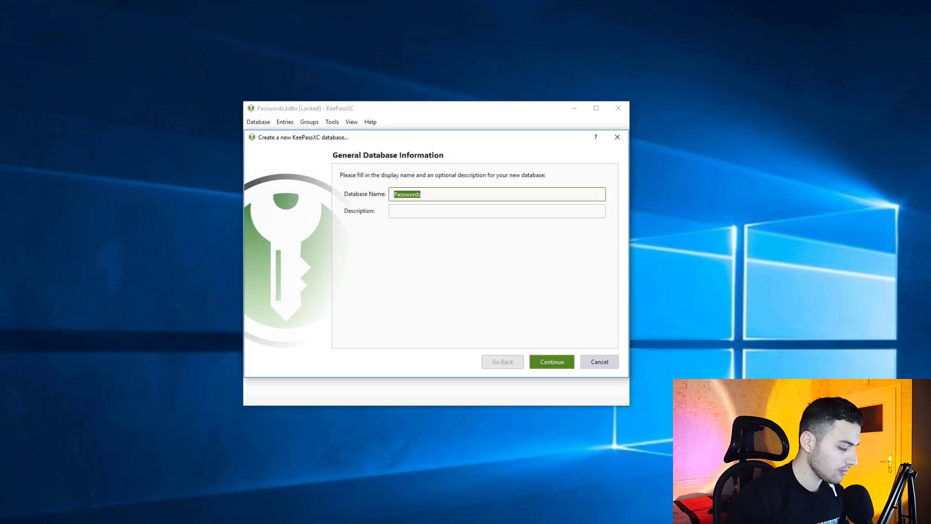
# Enter 'Database for passwords' as the database name, with a lowercase p, and continue
pyautogui.write('Database')
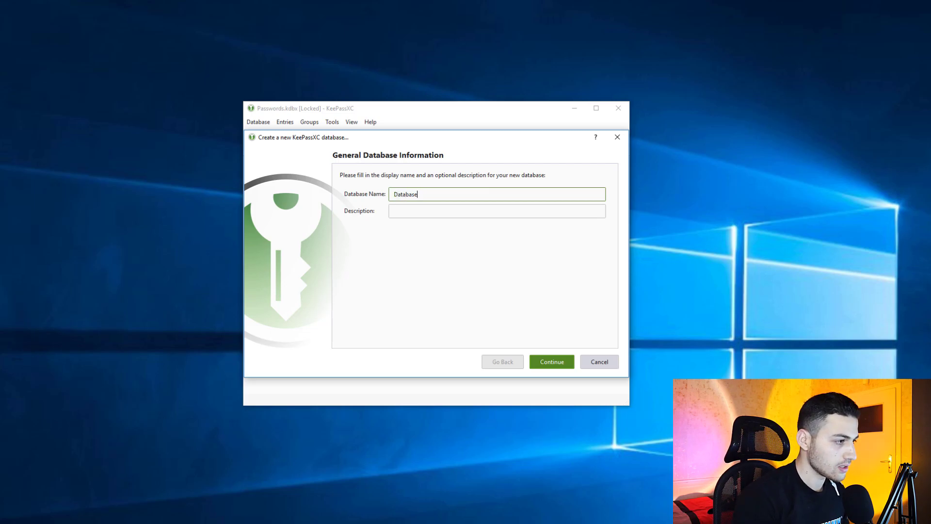
pyautogui.write(' for Passwords')
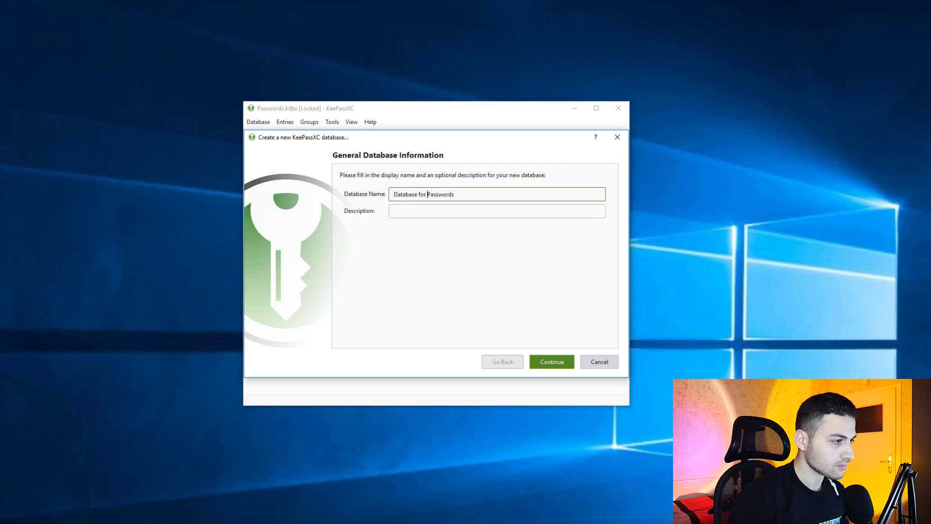
pyautogui.press('Delete')
pyautogui.write('p')
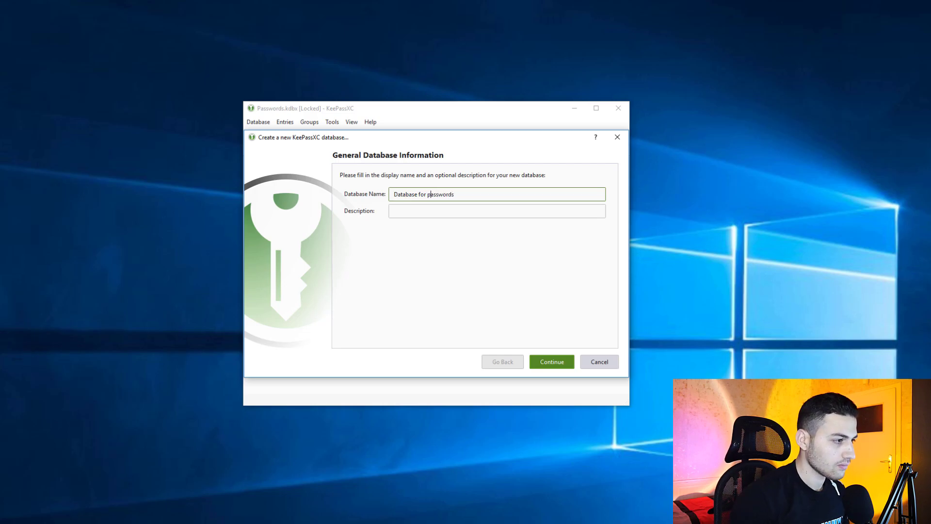
pyautogui.press('Return')
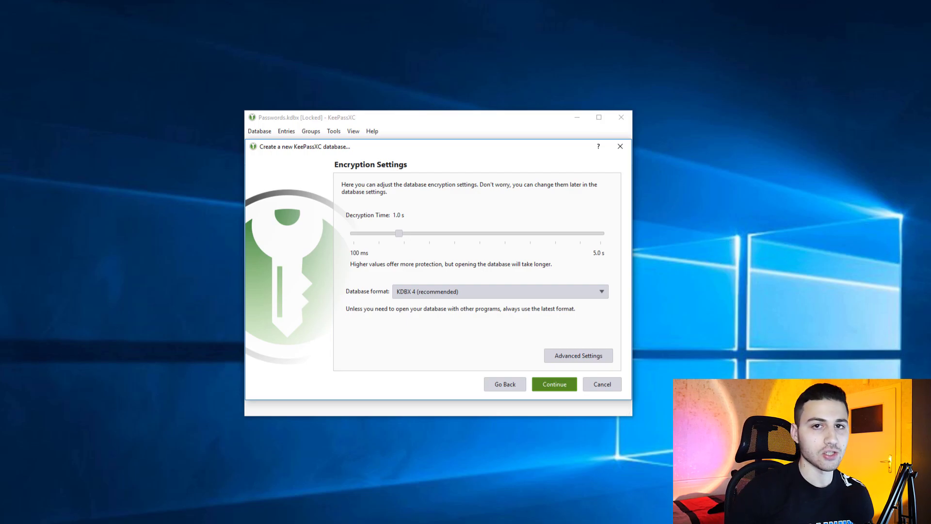
# Raise the decryption time to 5.0 s, keep the KDBX 4 format, and continue to credentials
pyautogui.moveTo(399, 233); pyautogui.dragTo(601, 234)
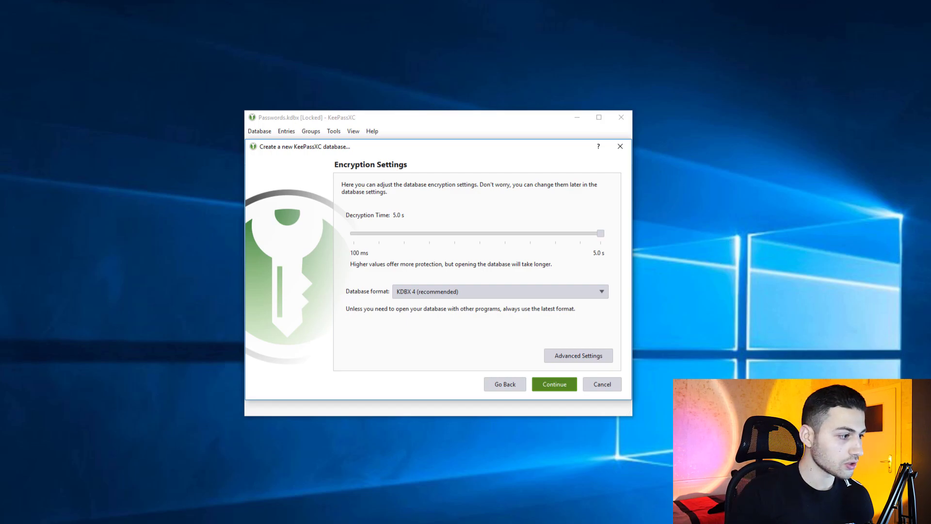
pyautogui.click(500, 291)
pyautogui.press('Return')
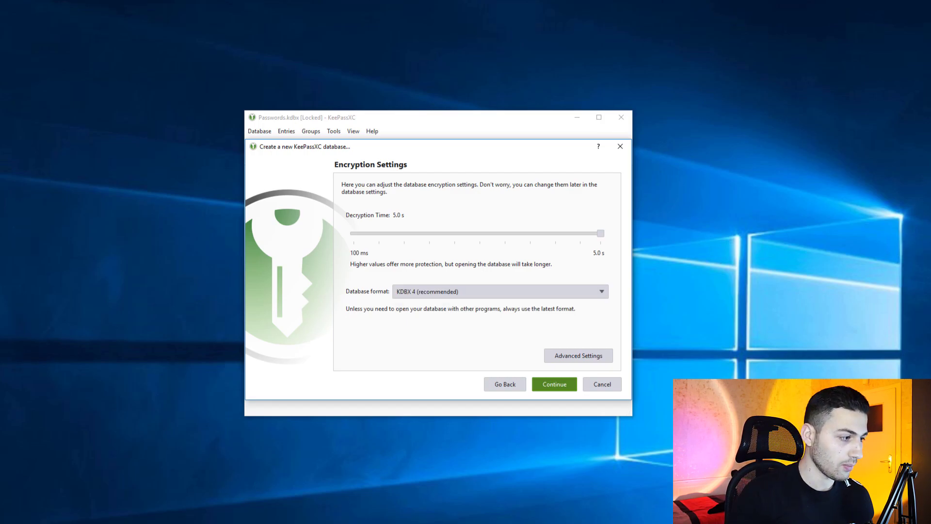
pyautogui.press('space')
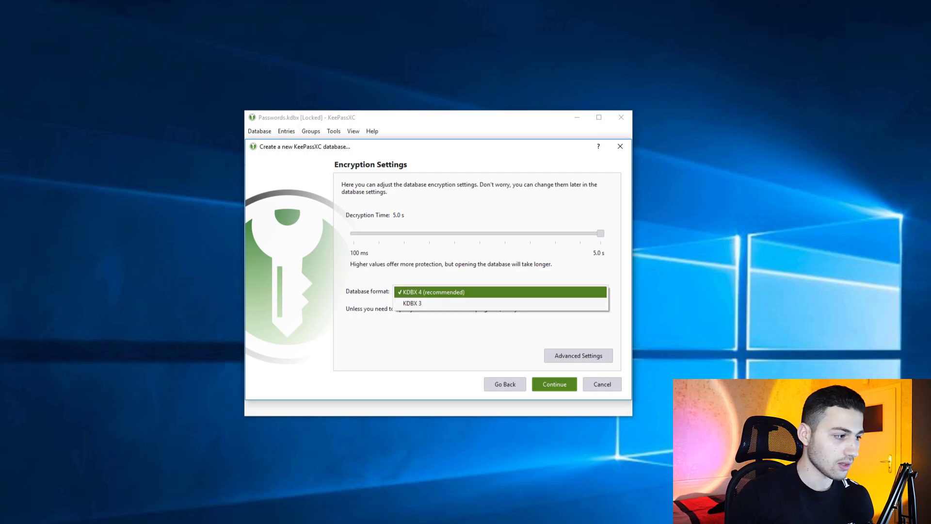
pyautogui.press('Return')
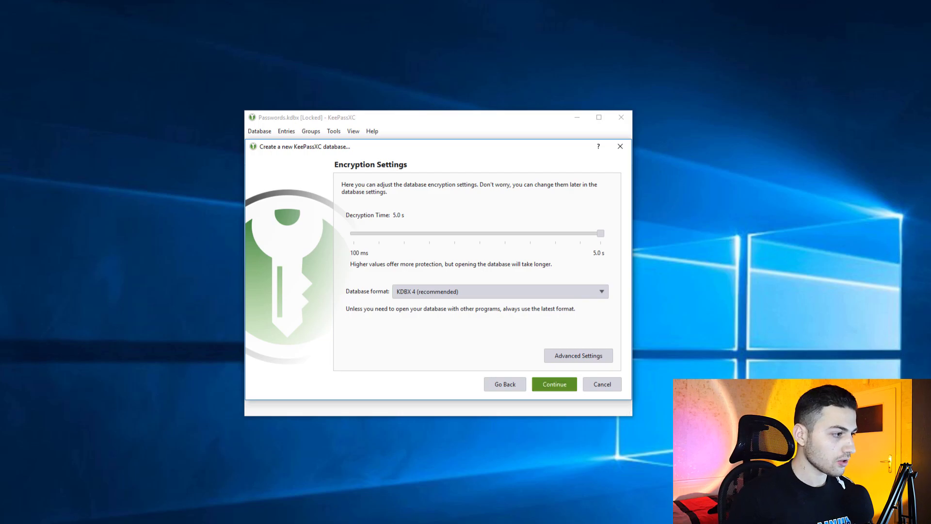
pyautogui.press('Return')
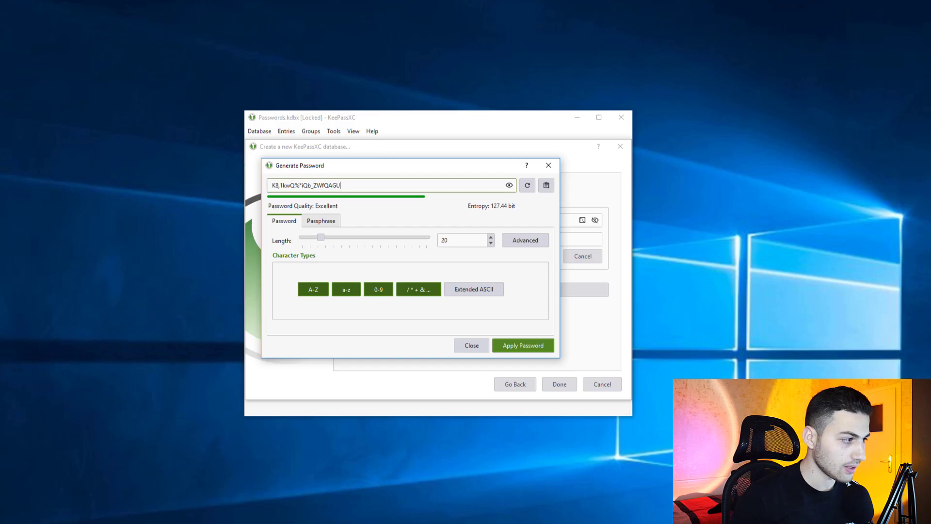
# Dismiss the 40-character password generator, then enter and confirm the master password and finish
pyautogui.moveTo(321, 238); pyautogui.dragTo(341, 237)
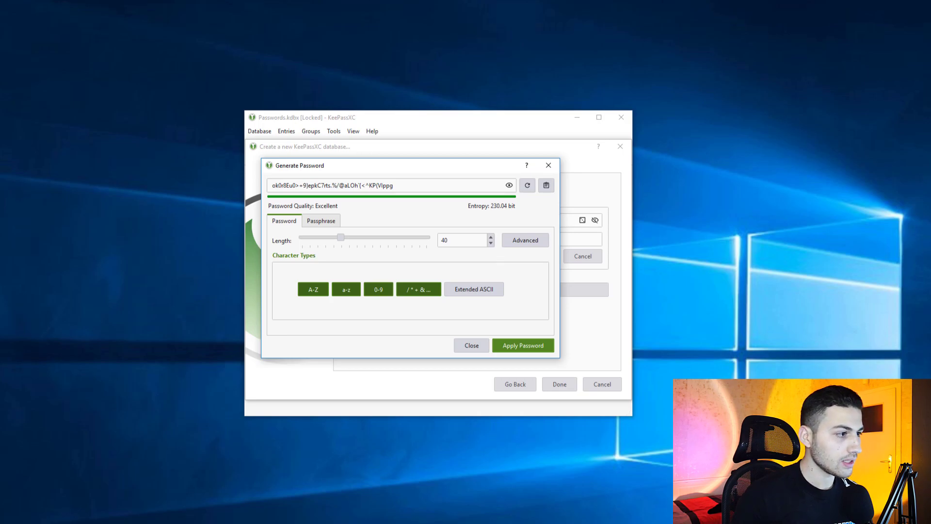
pyautogui.press('Escape')
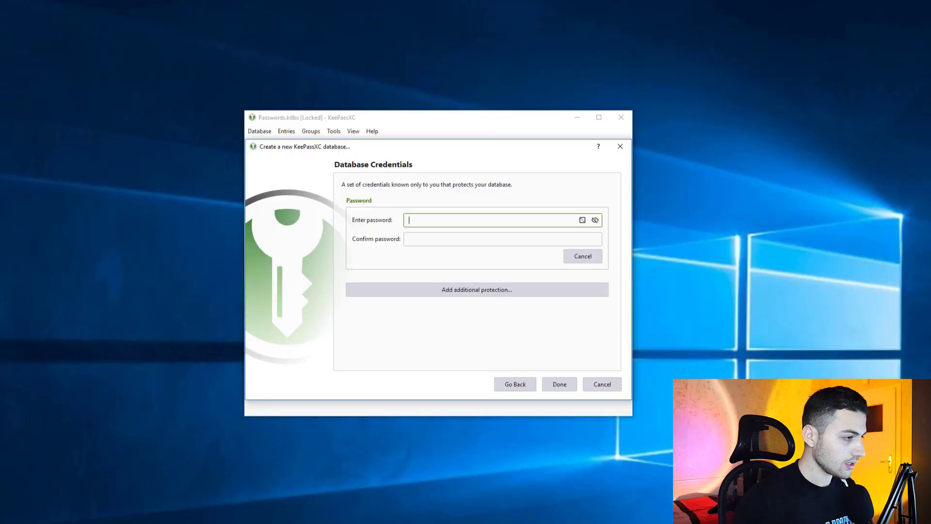
pyautogui.write('********')
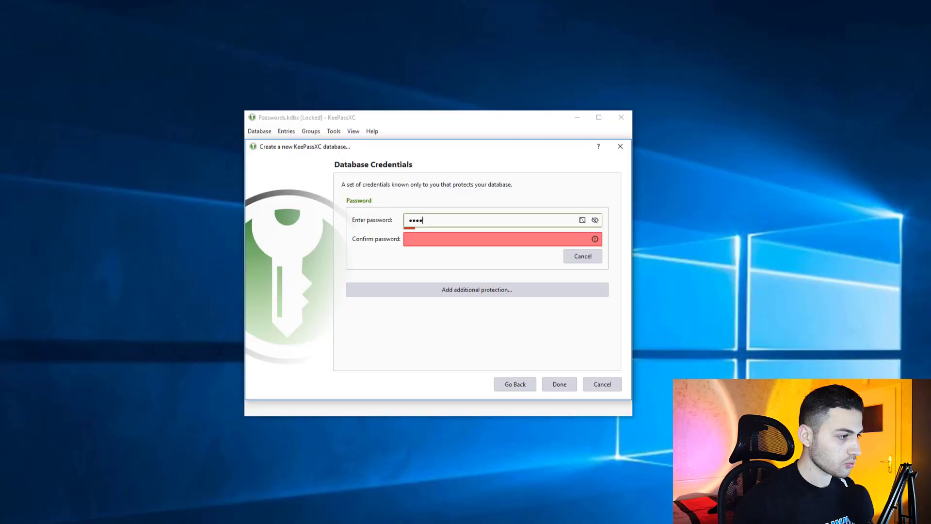
pyautogui.press('Tab')
pyautogui.write('********')
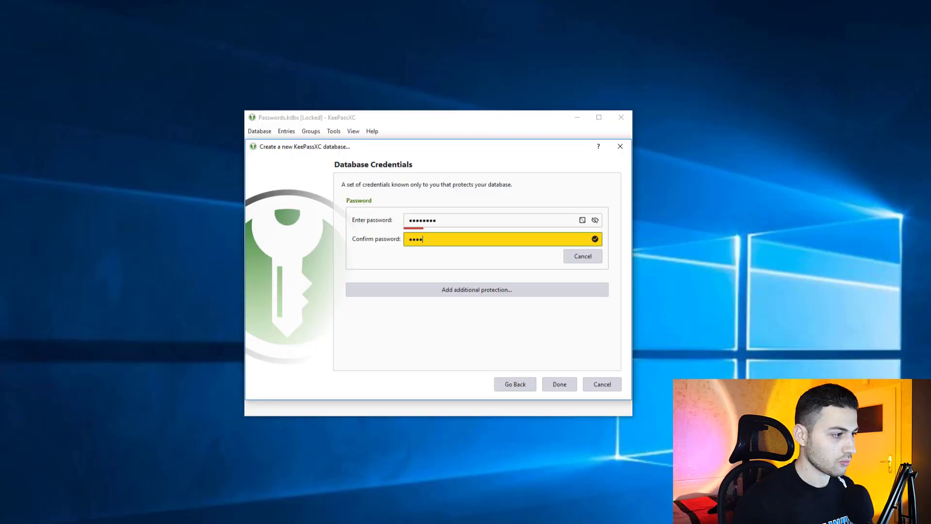
pyautogui.press('Return')
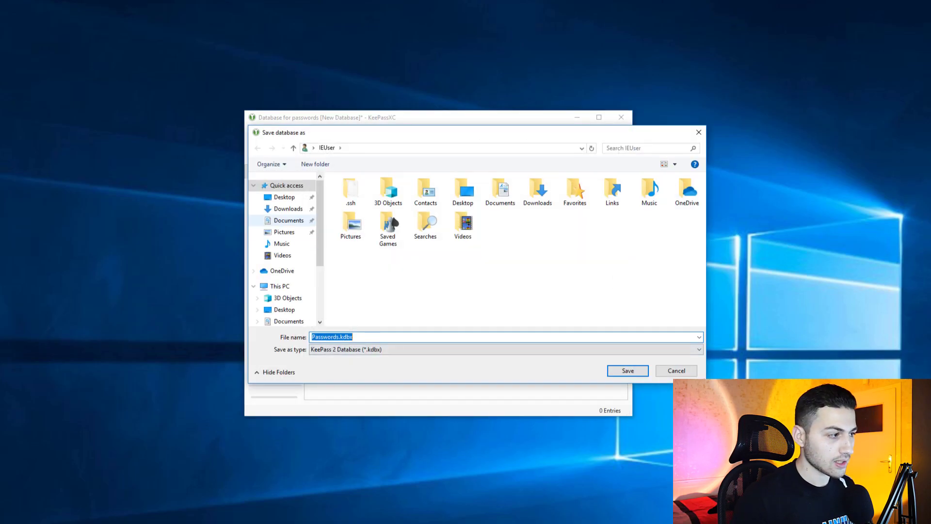
# Save the new database file to the Desktop under the name 'database'
pyautogui.click(284, 197)
pyautogui.click(340, 336)
pyautogui.click(340, 336)
pyautogui.hotkey('shift', 'Left')
pyautogui.hotkey('shift', 'Left')
pyautogui.hotkey('shift', 'Left')
pyautogui.hotkey('shift', 'Left')
pyautogui.hotkey('shift', 'Left')
pyautogui.hotkey('shift', 'Left')
pyautogui.hotkey('shift', 'Left')
pyautogui.hotkey('shift', 'Left')
pyautogui.hotkey('shift', 'Left')
pyautogui.write('database')
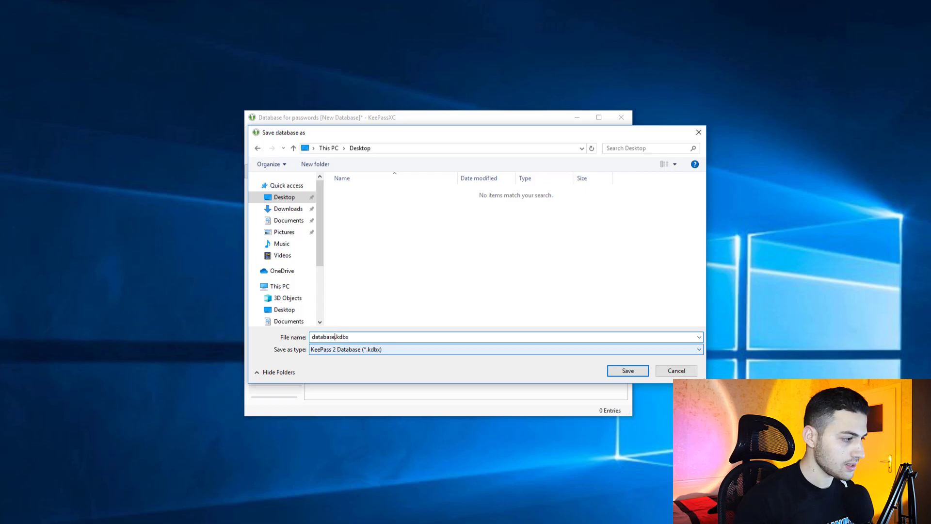
pyautogui.press('Return')
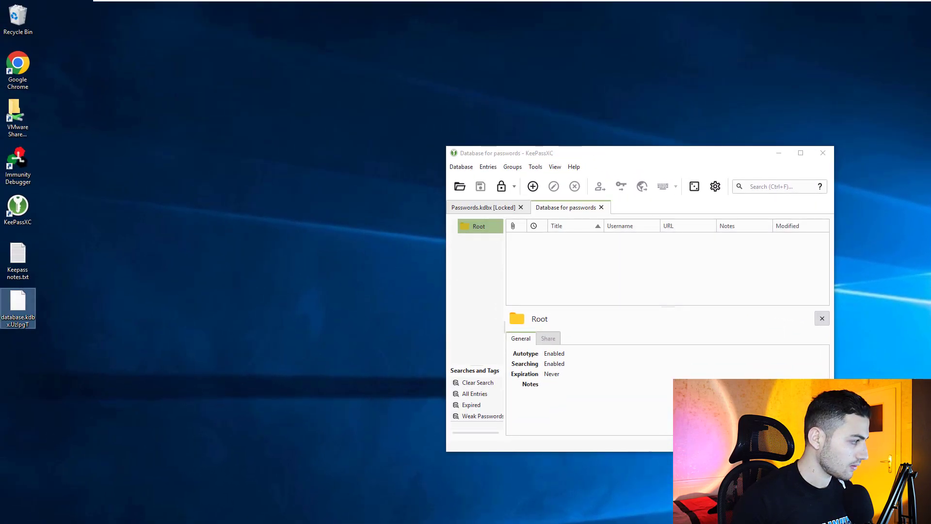
# Refresh the desktop icons, then enlarge and reposition the KeePassXC window
pyautogui.rightClick(82, 296)
pyautogui.click(109, 324)
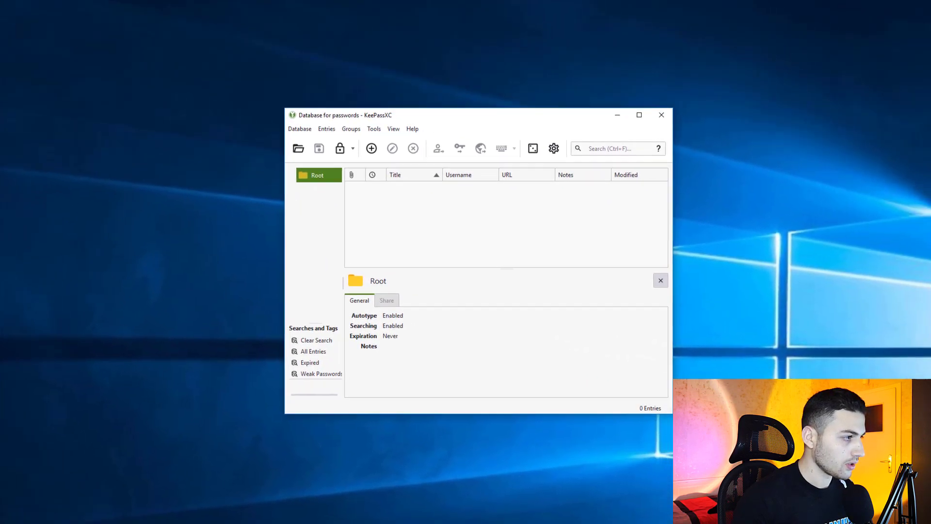
pyautogui.moveTo(252, 438); pyautogui.dragTo(108, 499)
pyautogui.moveTo(318, 144); pyautogui.dragTo(372, 63)
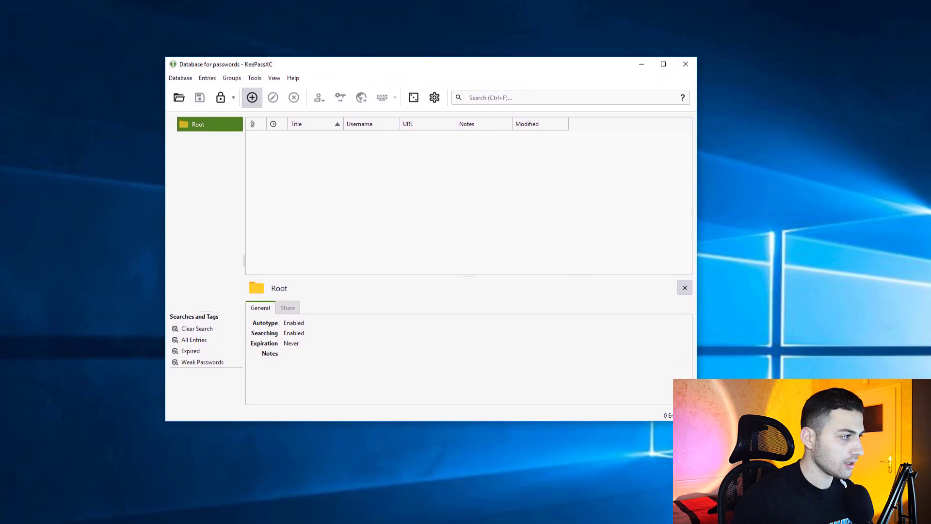
# Start an entry titled Amazon, then abandon and discard the unfinished attempt
pyautogui.click(252, 97)
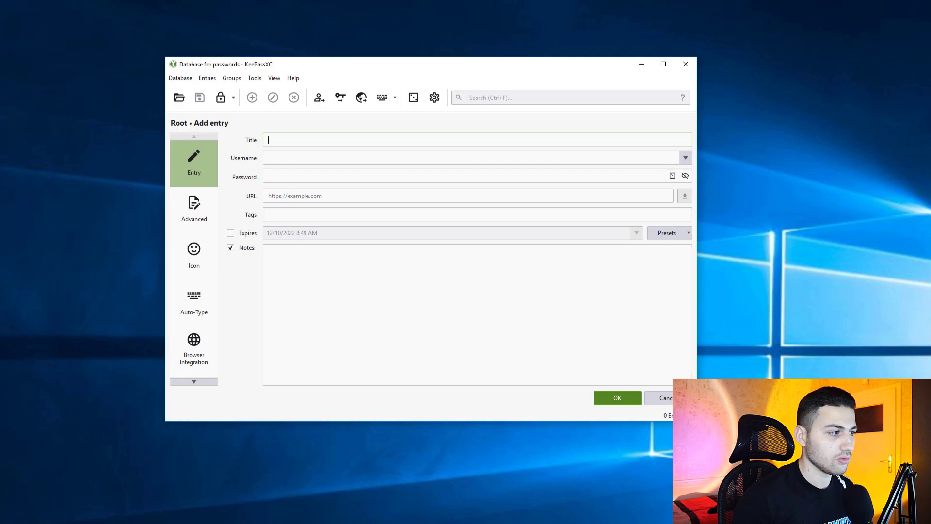
pyautogui.write('Amazon')
pyautogui.press('Tab')
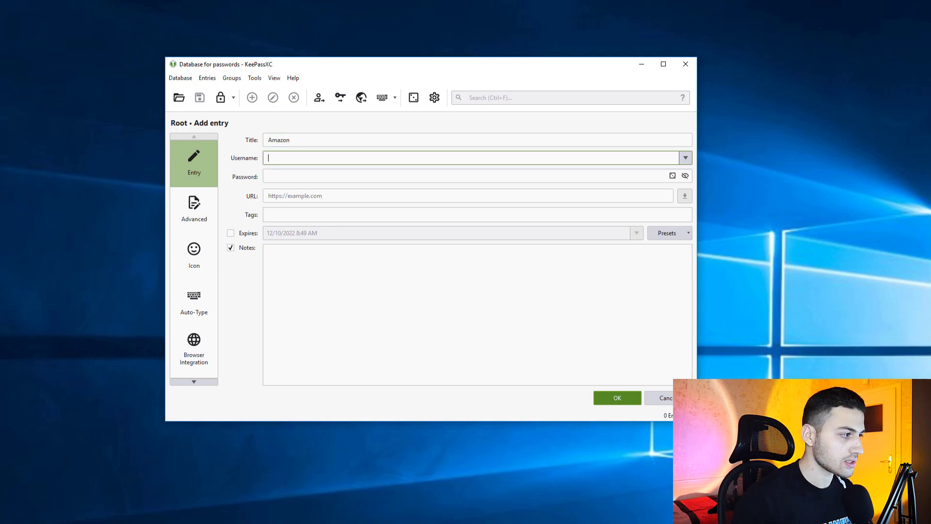
pyautogui.click(269, 176)
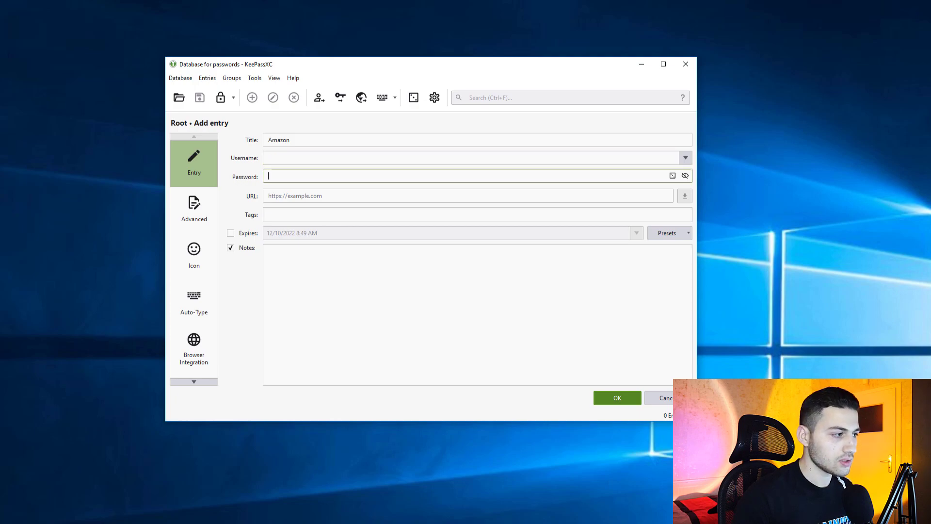
pyautogui.click(270, 196)
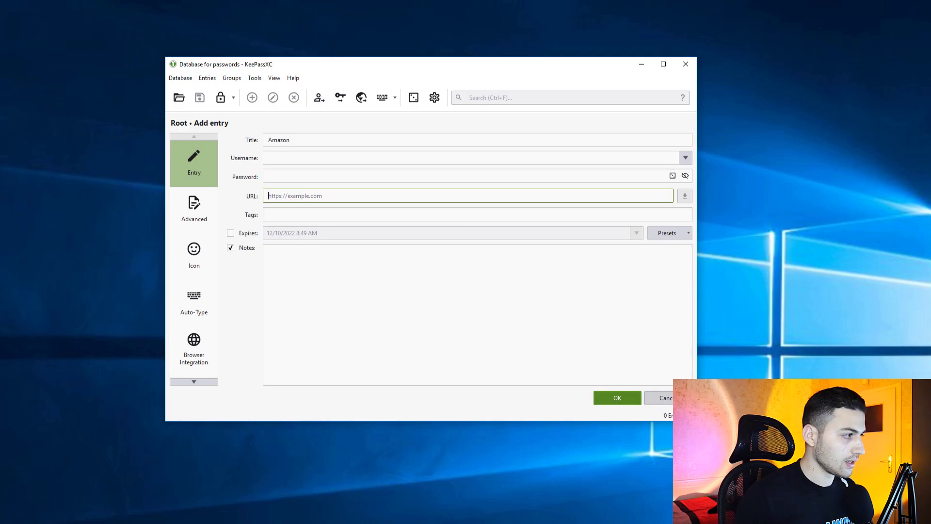
pyautogui.press('Escape')
pyautogui.press('Left')
pyautogui.press('Return')
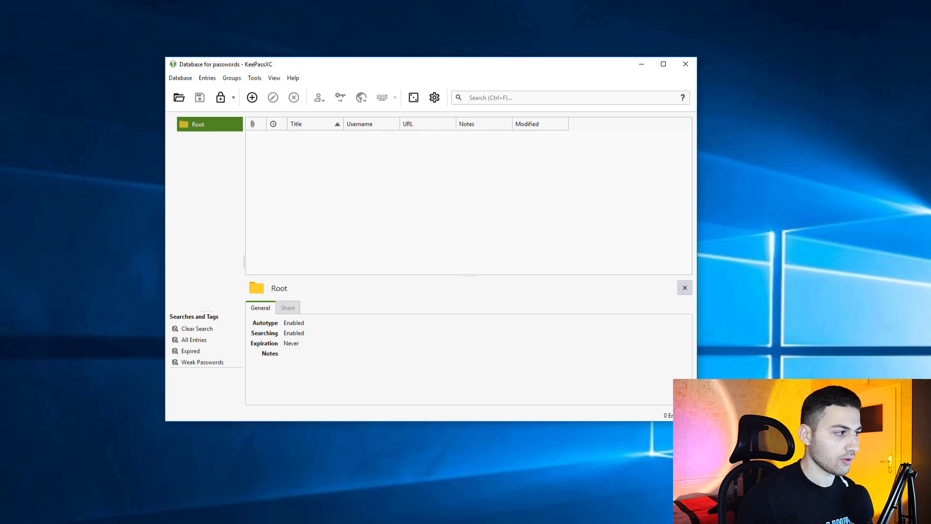
# Create the Amazon entry with an e-mail username, a password and URL cybersudo.org
pyautogui.click(252, 98)
pyautogui.write('Am')
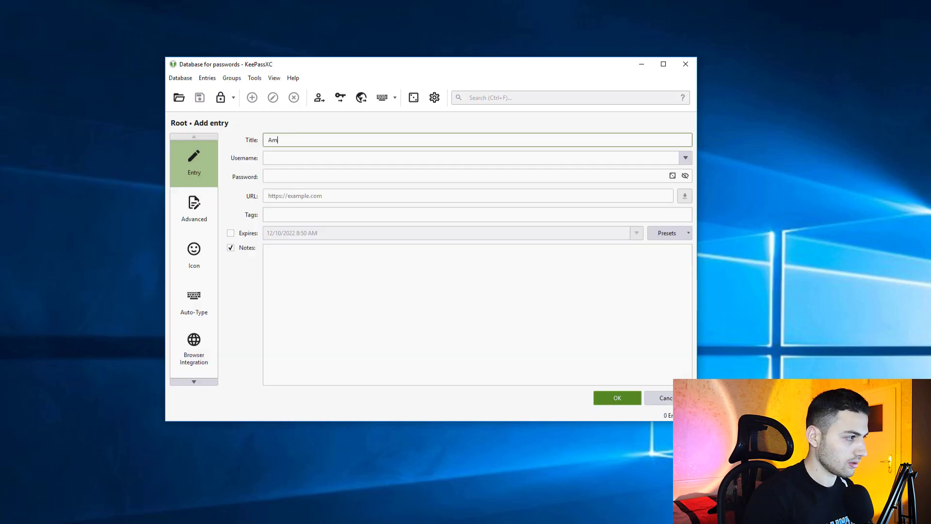
pyautogui.write('azon')
pyautogui.press('Tab')
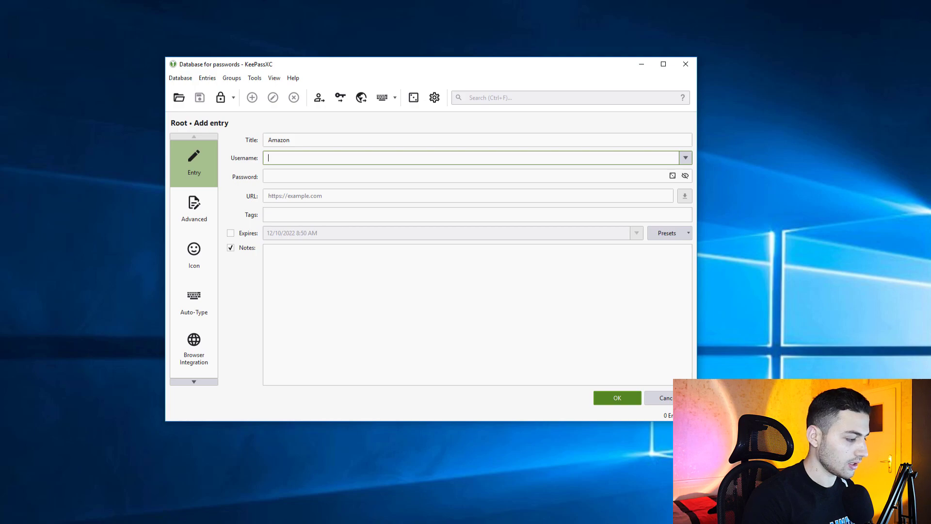
pyautogui.write('cybersudo.o')
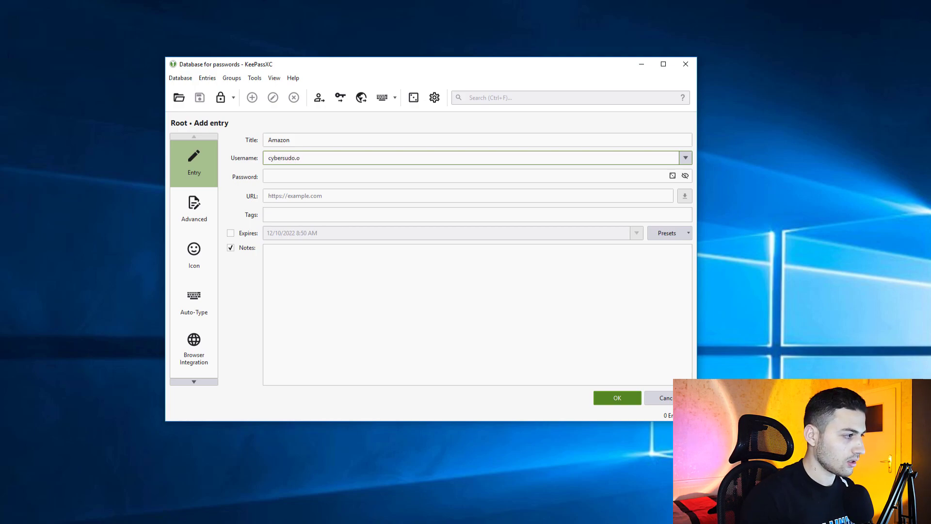
pyautogui.write('rg')
pyautogui.click(268, 176)
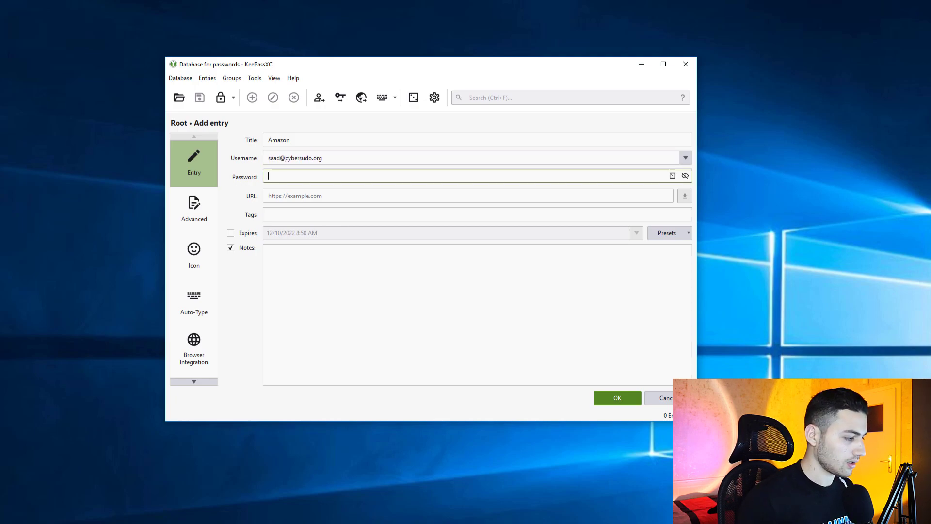
pyautogui.write('password')
pyautogui.press('Tab')
pyautogui.write('cybe')
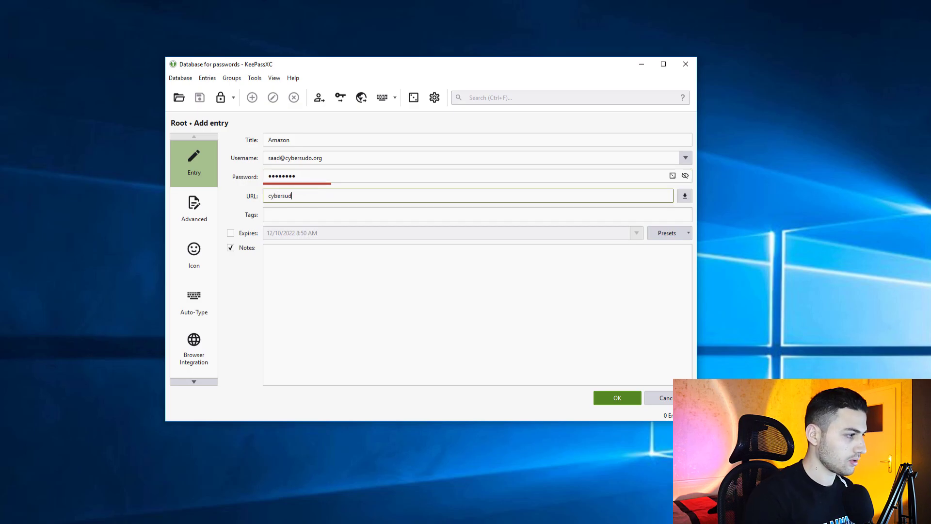
pyautogui.press('Return')
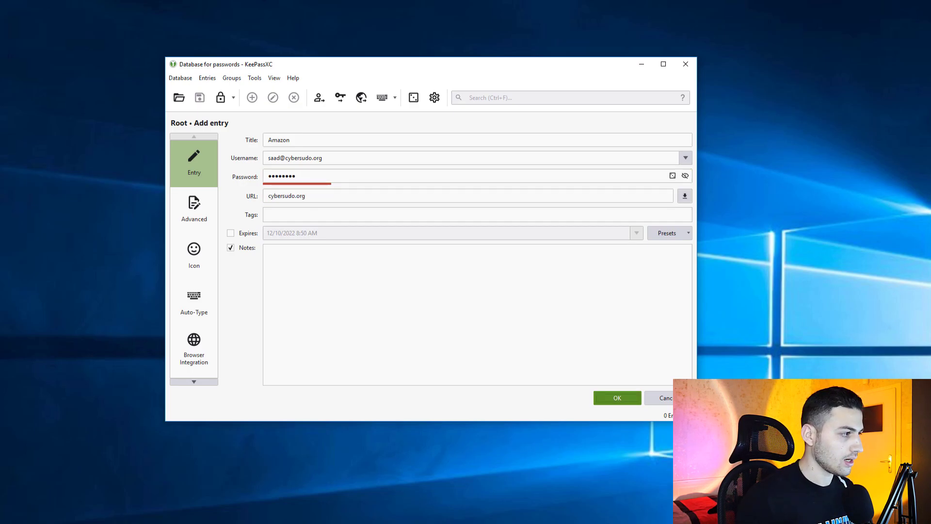
# Save the database and paste the Amazon entry's copied username into the search field
pyautogui.moveTo(373, 68); pyautogui.dragTo(400, 72)
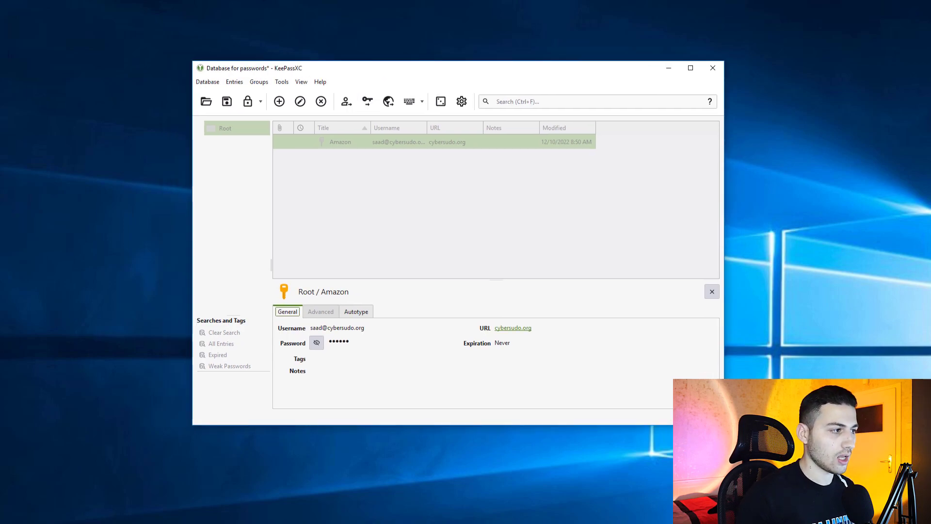
pyautogui.hotkey('ctrl', 's')
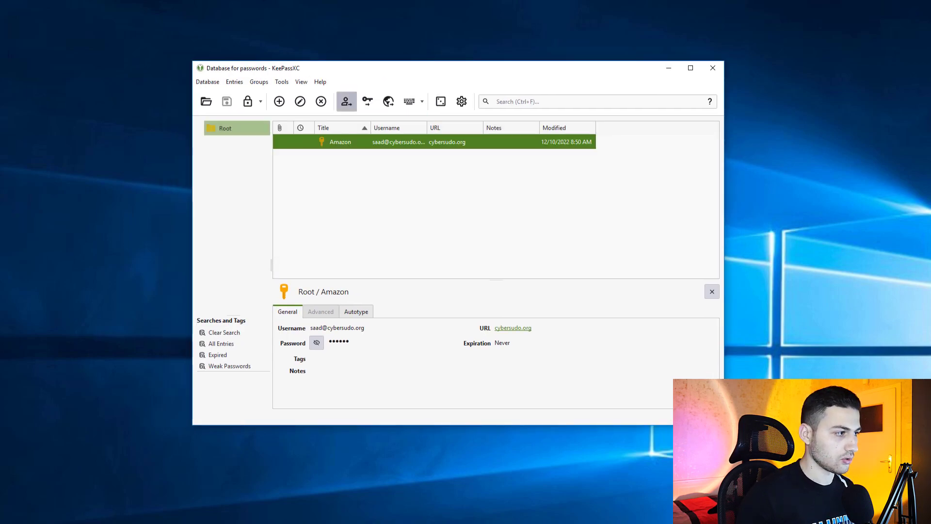
pyautogui.click(346, 101)
pyautogui.hotkey('ctrl', 'f')
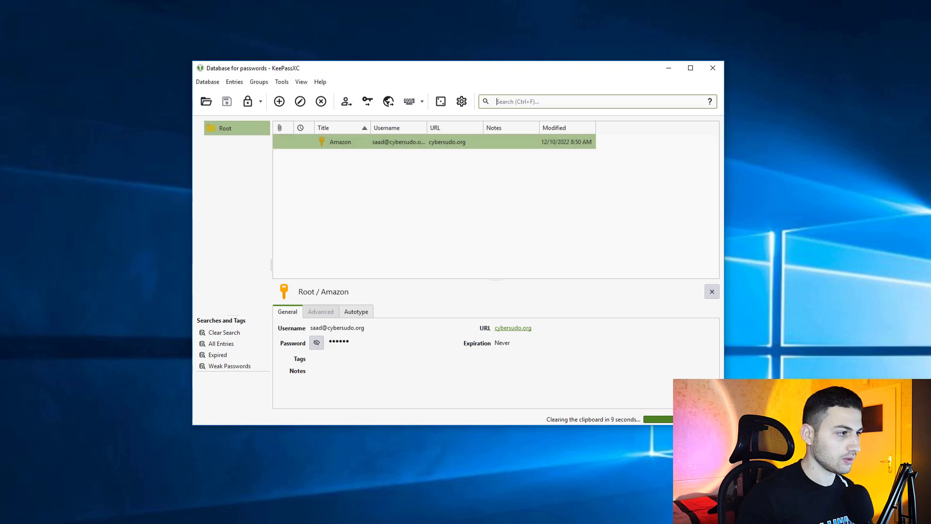
pyautogui.hotkey('ctrl', 'v')
# Replace the search text with the entry's copied password, then clear the search
pyautogui.hotkey('ctrl', 'a')
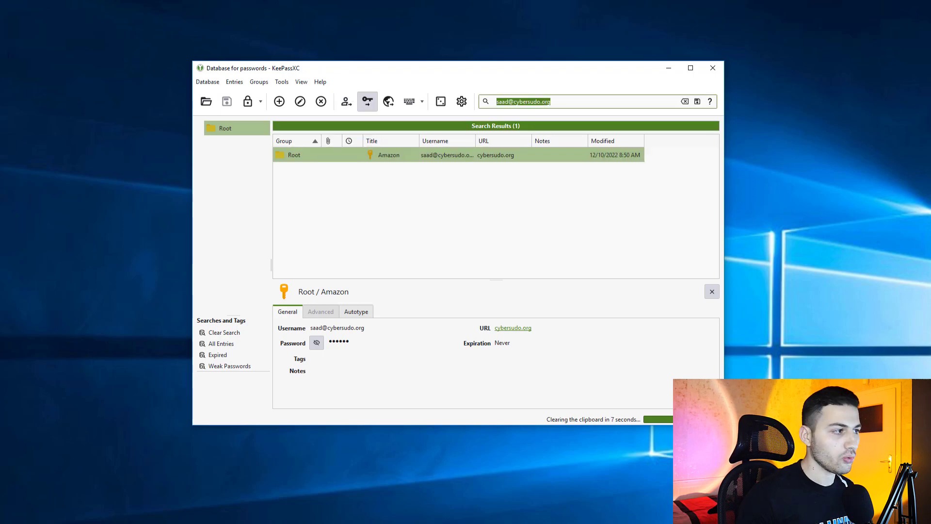
pyautogui.click(368, 101)
pyautogui.hotkey('ctrl', 'v')
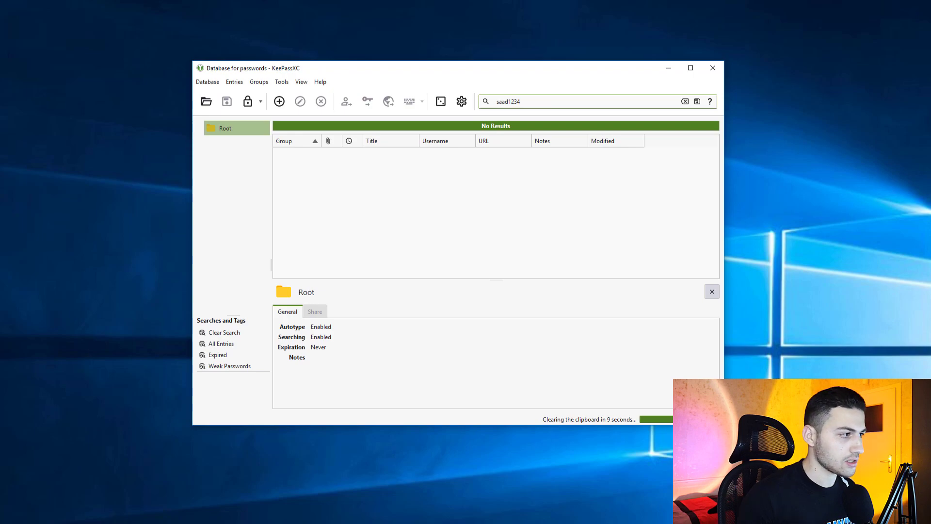
pyautogui.press('Return')
pyautogui.press('Escape')
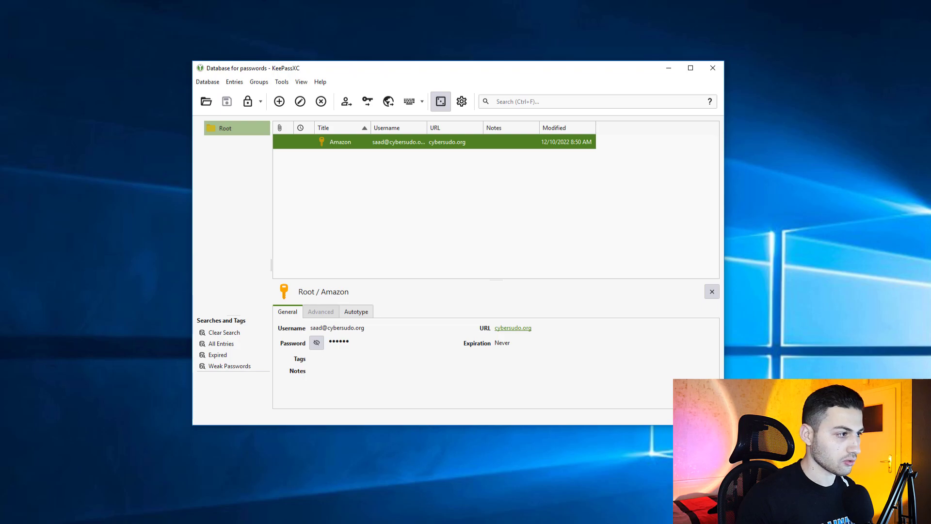
pyautogui.click(440, 101)
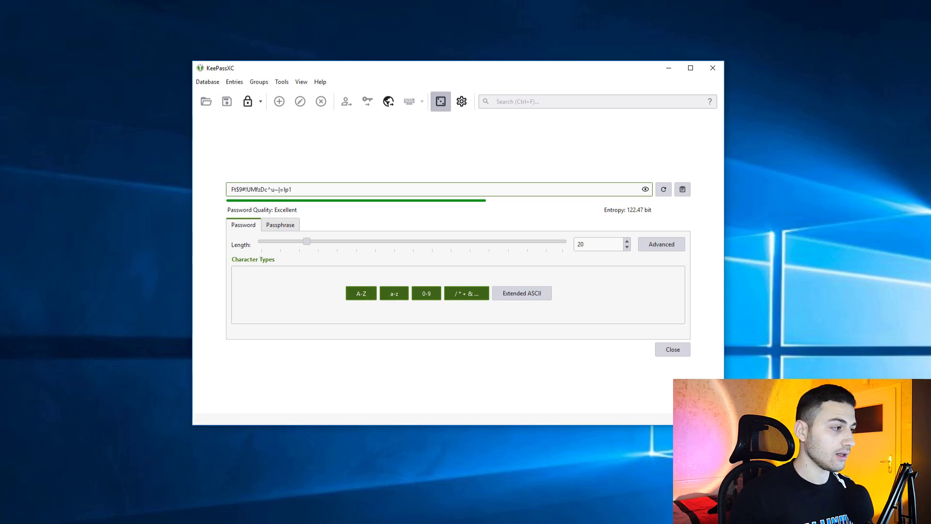
pyautogui.moveTo(306, 241); pyautogui.dragTo(336, 242)
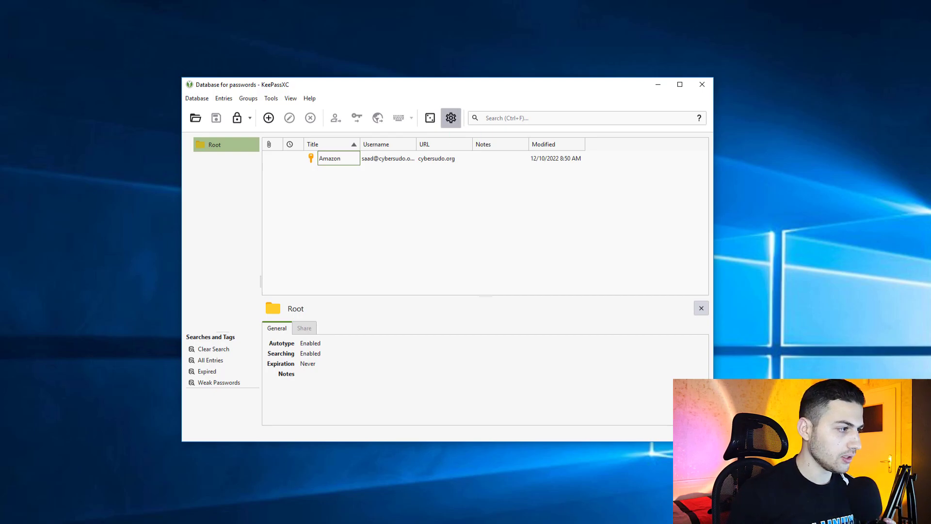
# Open Settings beside the notes and enable minimize at startup, minimize after unlocking, and backup before saving
pyautogui.click(451, 118)
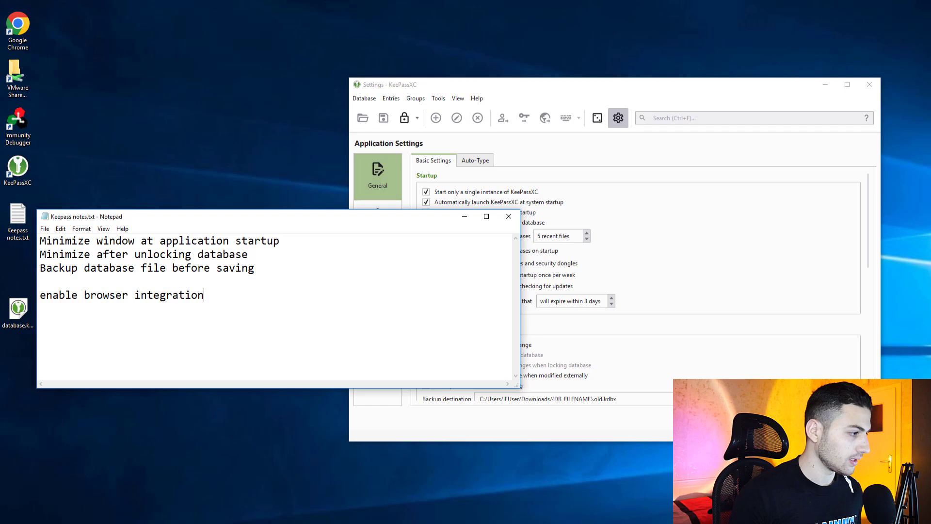
pyautogui.moveTo(517, 272); pyautogui.dragTo(316, 270)
pyautogui.moveTo(606, 89); pyautogui.dragTo(662, 77)
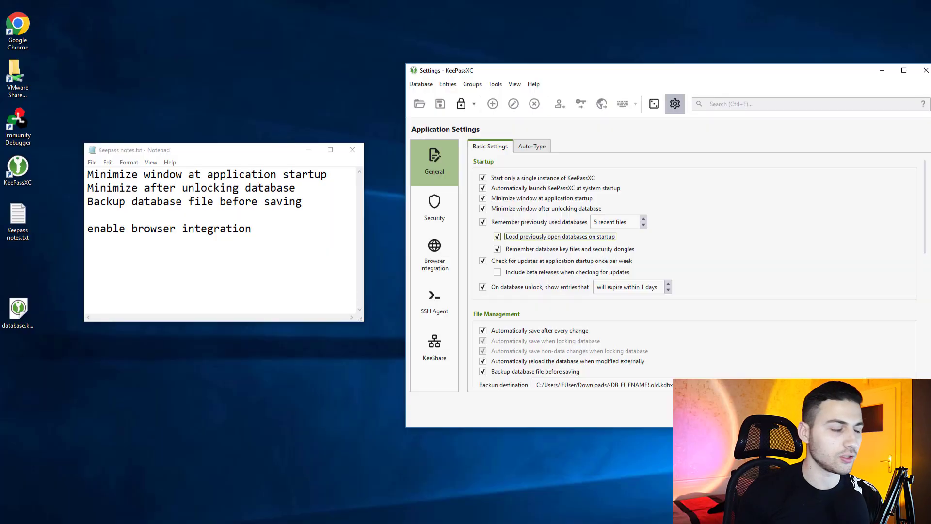
pyautogui.scroll(-4, 693, 272)
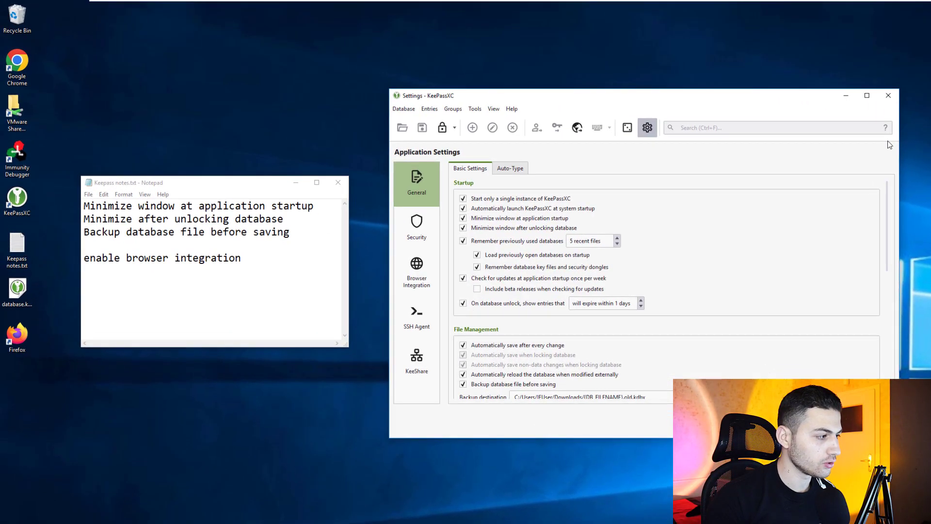
# Turn on browser integration for Chrome and Firefox and apply the settings with OK
pyautogui.press('Down')
pyautogui.press('Down')
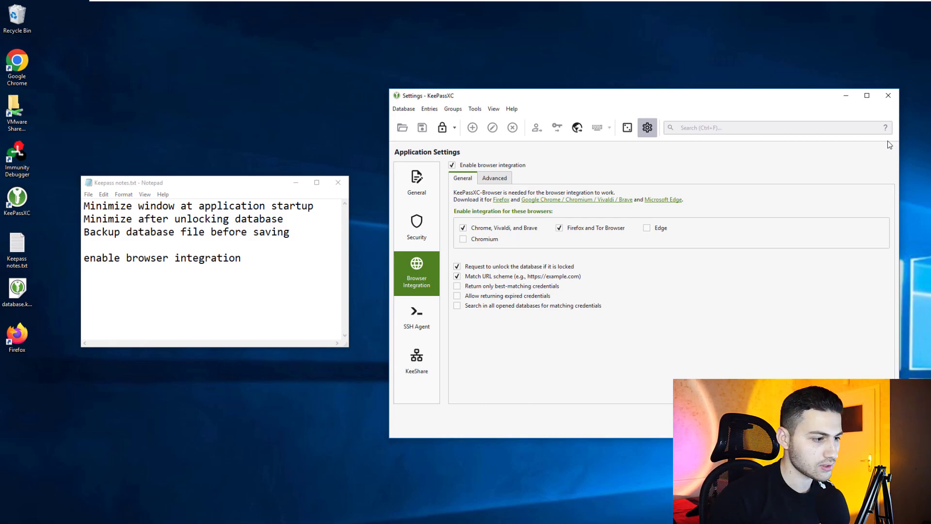
pyautogui.press('Return')
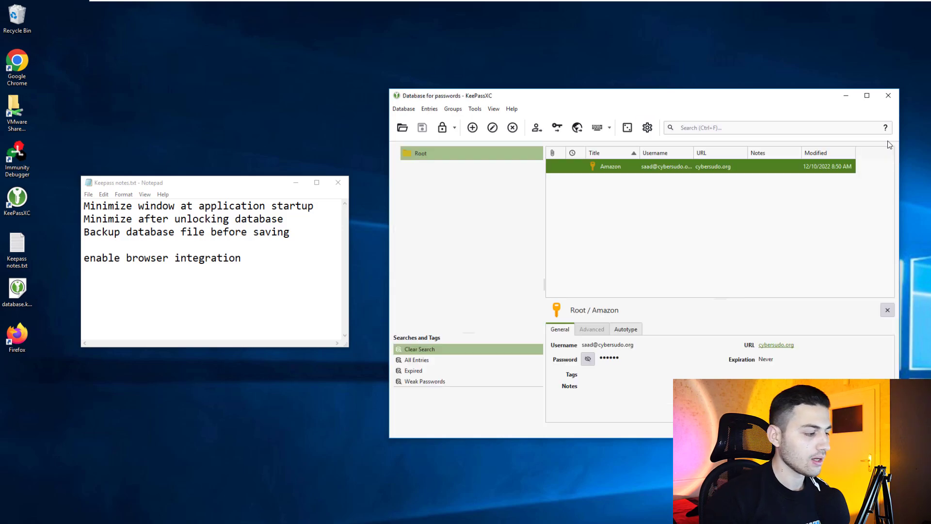
# Name the KeePassXC-Browser connection 'asssdasdas', allow access, then restore Firefox and open a new tab
pyautogui.hotkey('alt', 'Tab')
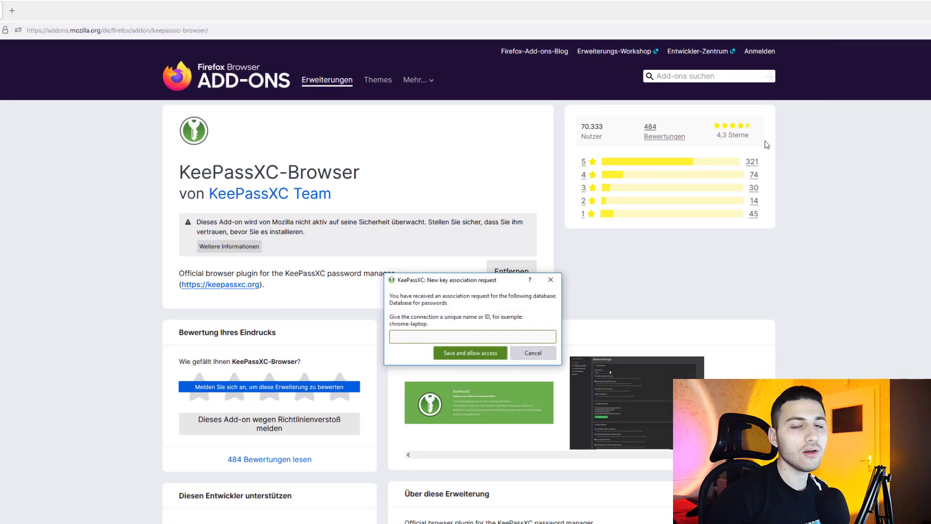
pyautogui.write('asssdasdas')
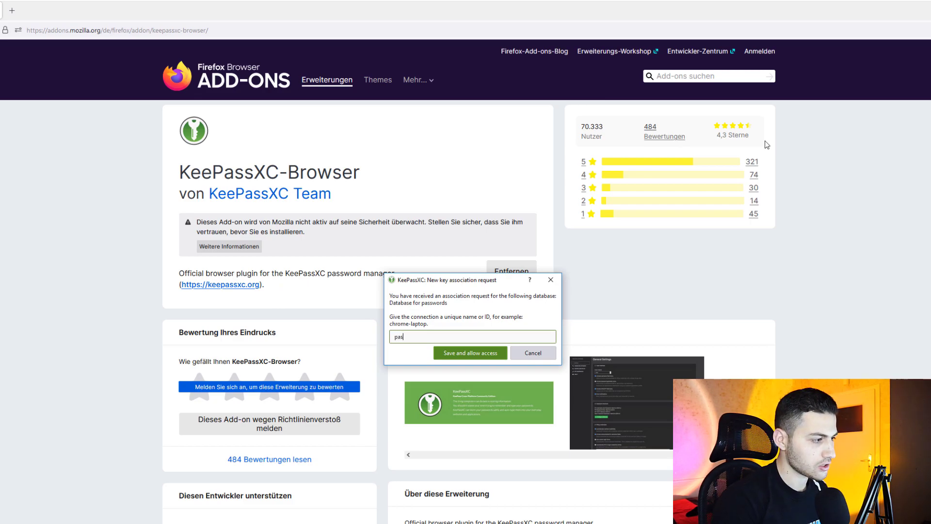
pyautogui.press('Return')
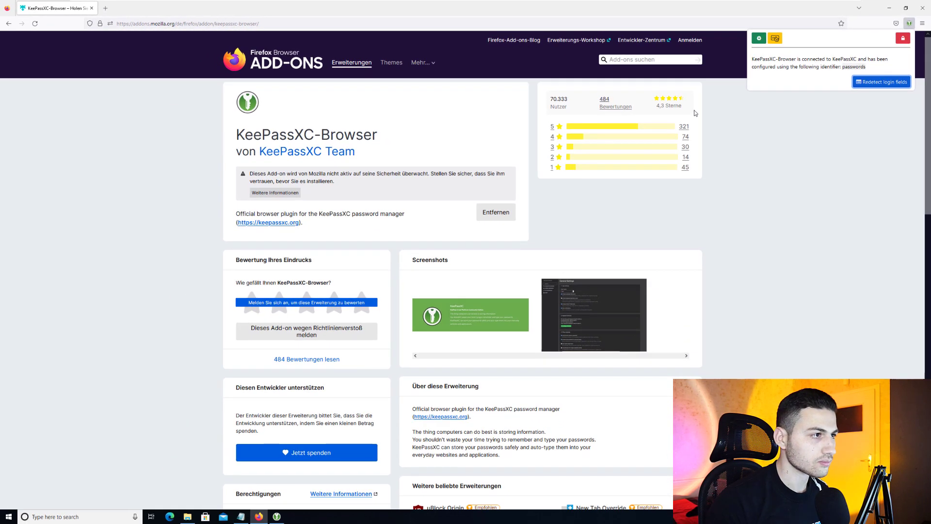
pyautogui.moveTo(607, 8); pyautogui.dragTo(519, 93)
pyautogui.hotkey('ctrl', 't')
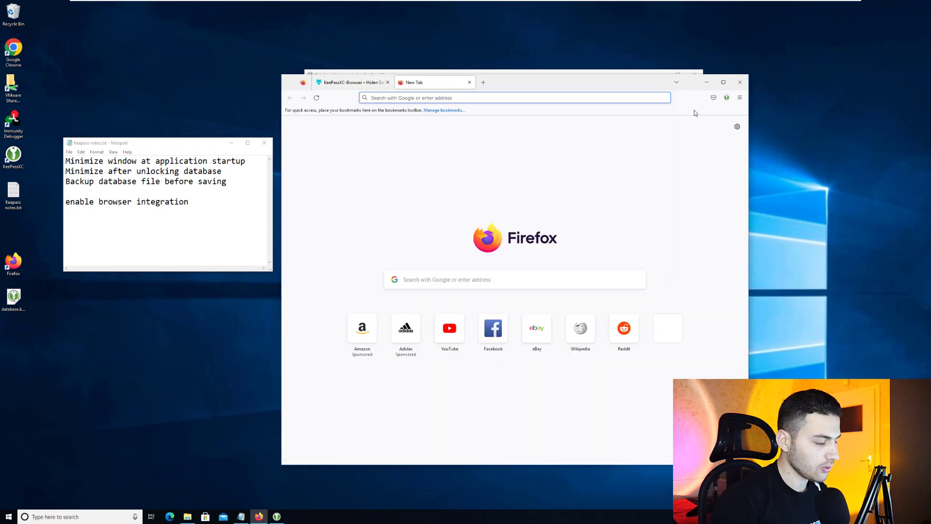
# Load facebook.com in the new Firefox tab
pyautogui.write('facebook')
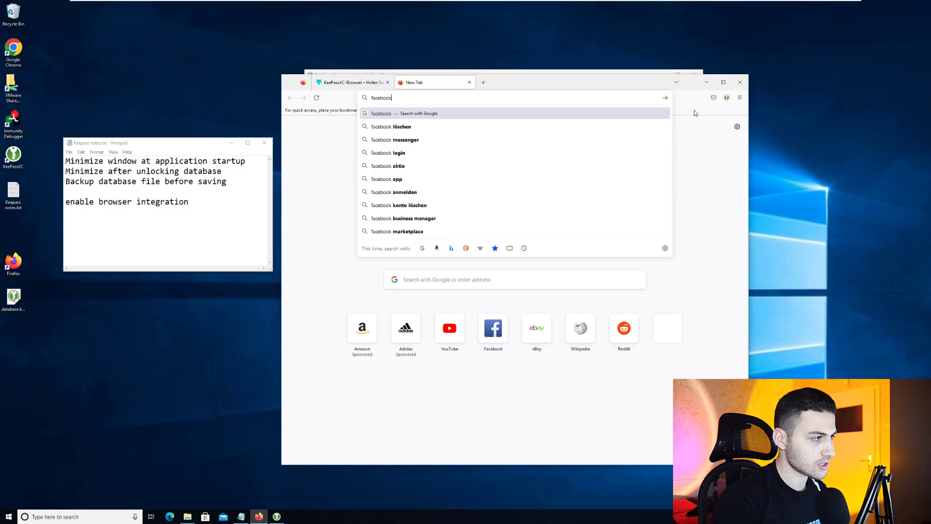
pyautogui.write('.com')
pyautogui.press('Return')
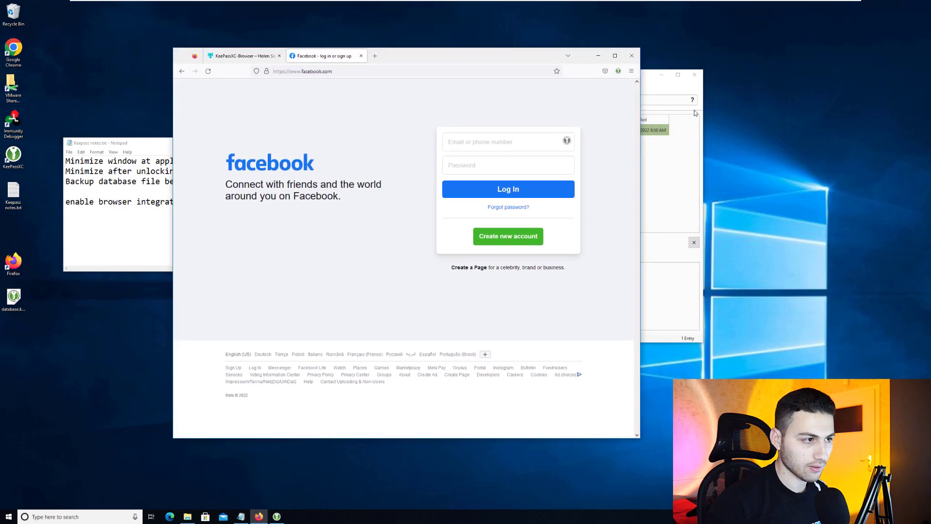
pyautogui.click(694, 113)
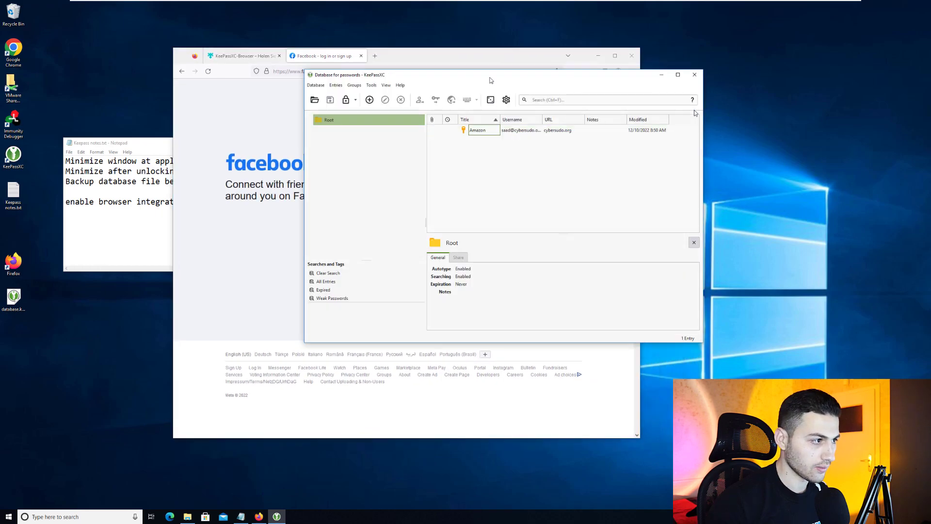
pyautogui.hotkey('alt', 'Tab')
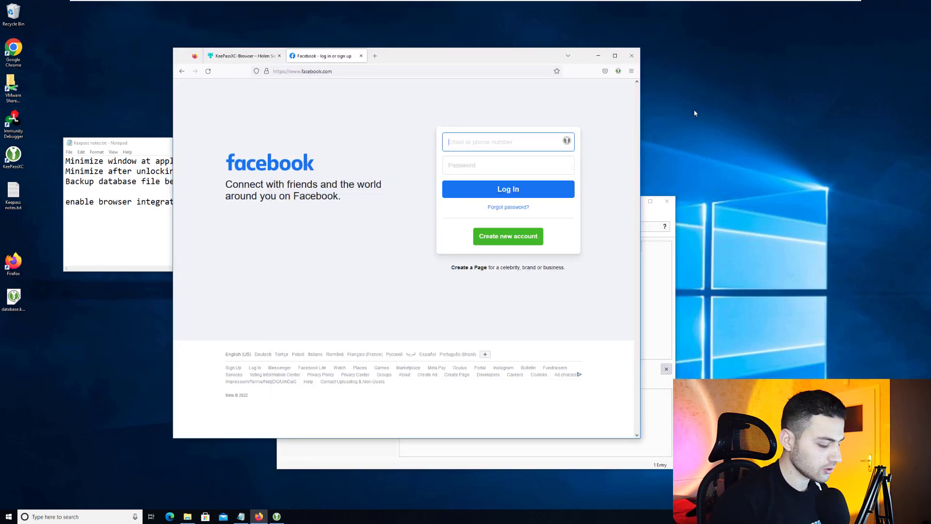
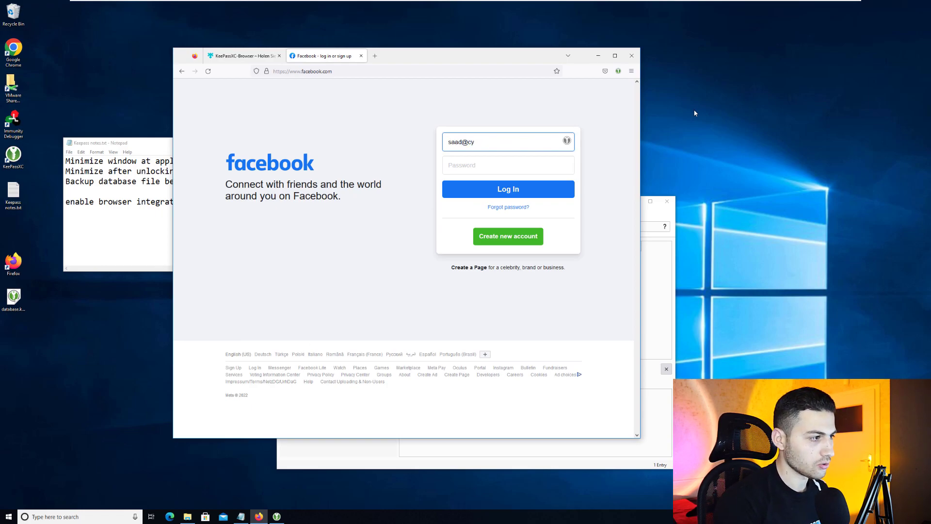
# Log in to Facebook with the account e-mail and password
pyautogui.press('Tab')
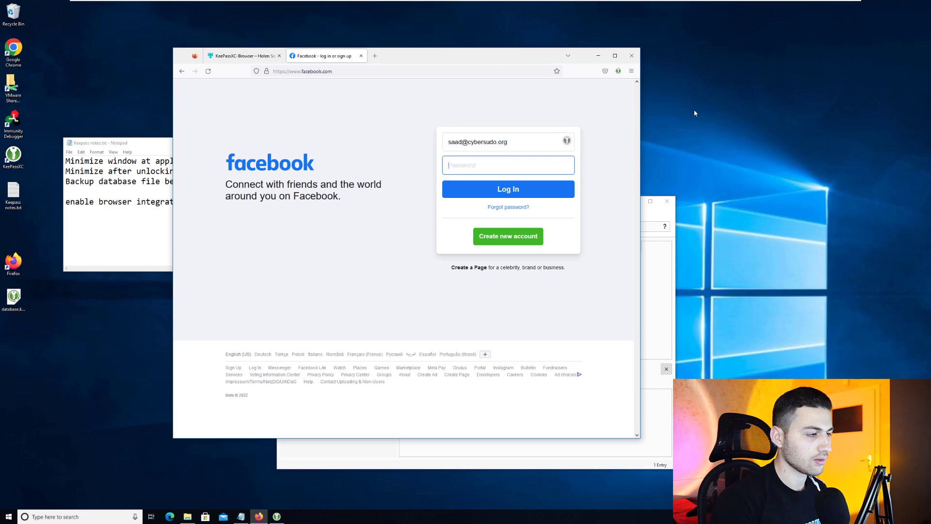
pyautogui.write('•••••••••')
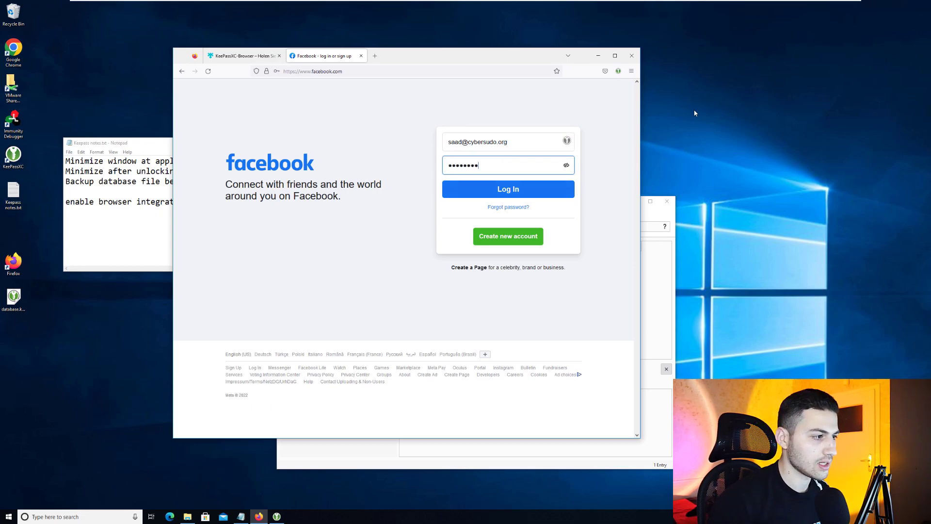
pyautogui.press('Return')
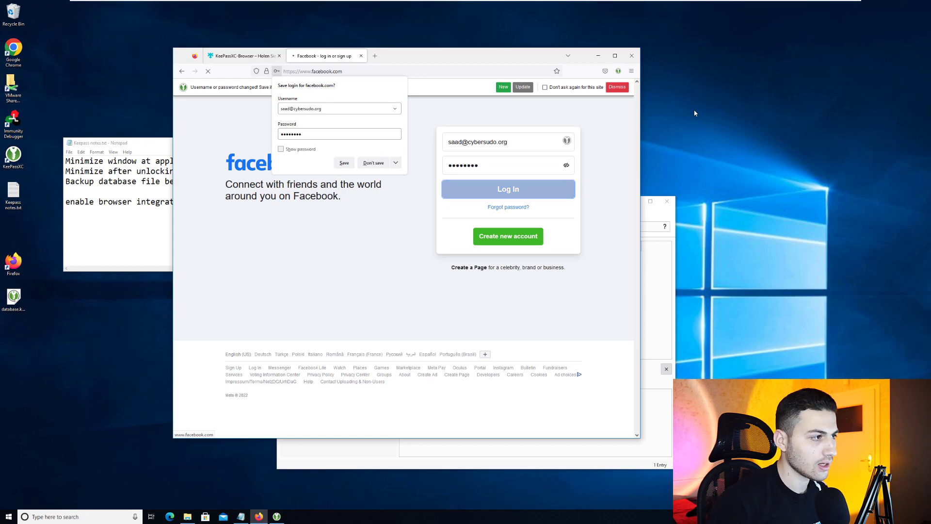
# Decline Firefox's save-login prompt, autofill the Facebook login from KeePassXC, and reveal the password
pyautogui.press('Escape')
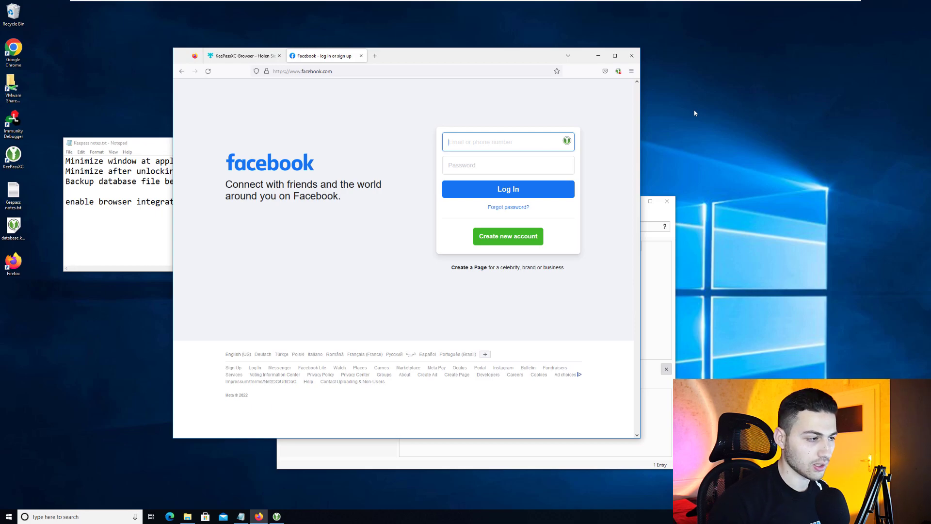
pyautogui.hotkey('ctrl', 'shift', 'u')
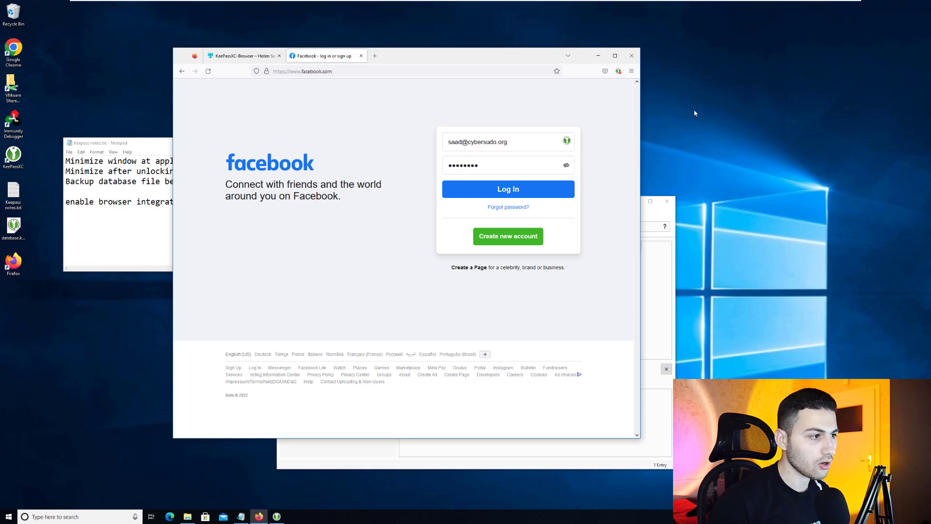
pyautogui.press('Tab')
pyautogui.press('Return')
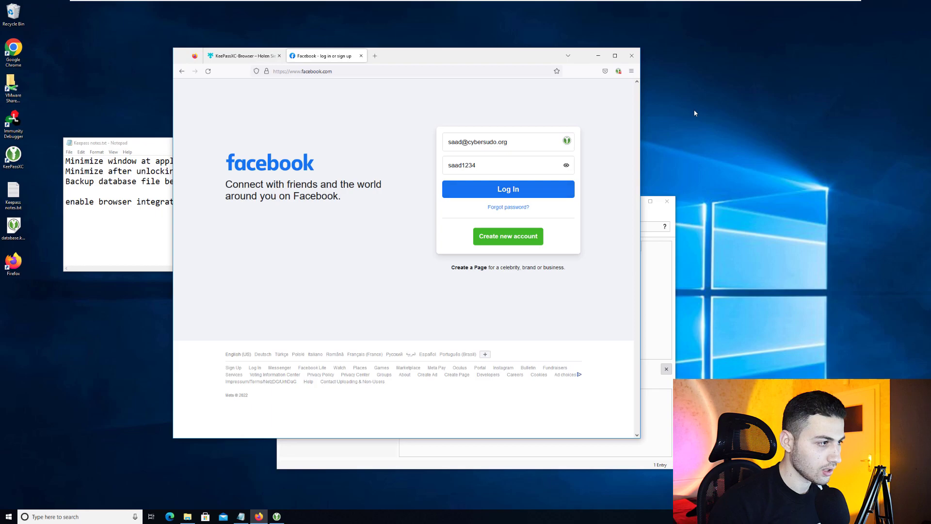
pyautogui.hotkey('alt', 'Tab')
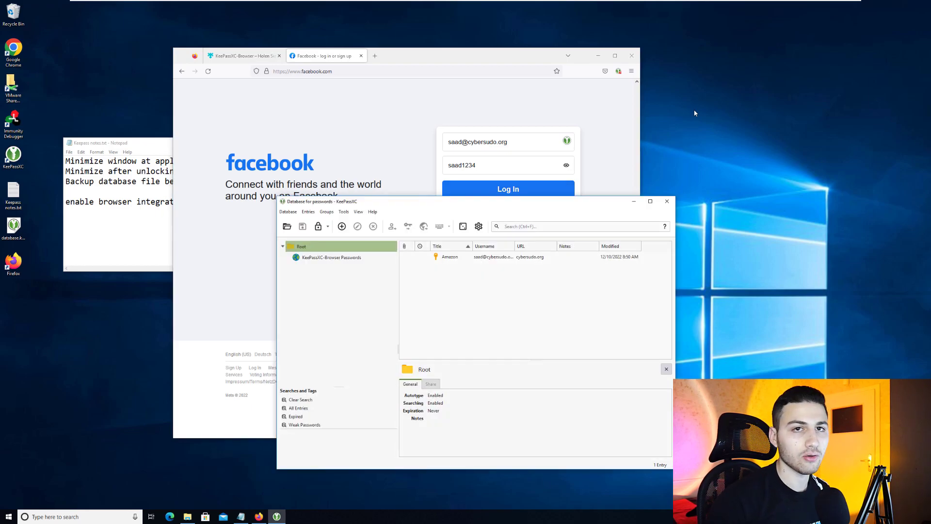
# Replace the Facebook password with a 20-character KeePassXC-generated one, then minimize Firefox
pyautogui.hotkey('ctrl', 'g')
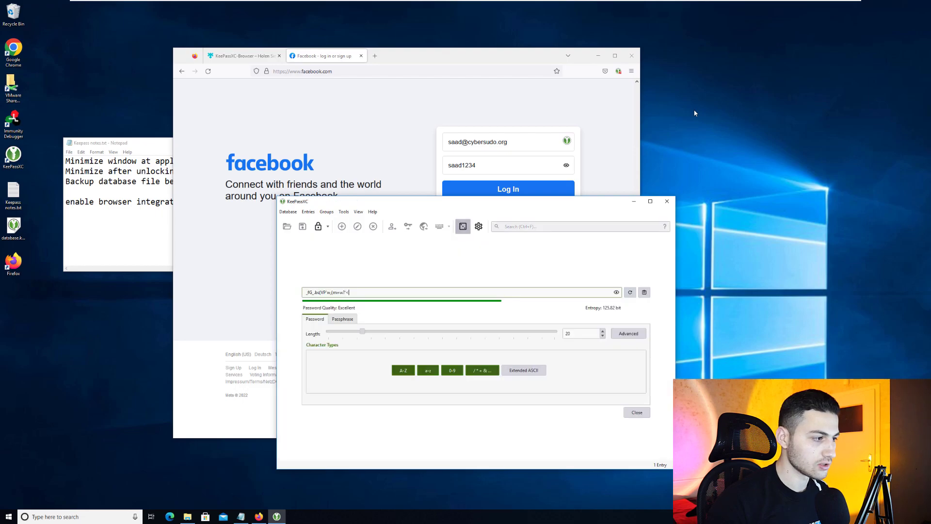
pyautogui.hotkey('shift', 'Home')
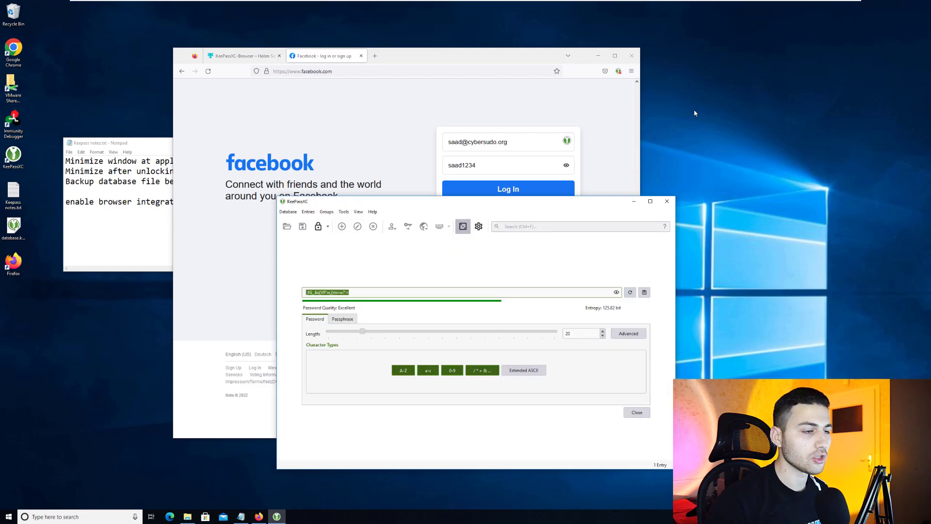
pyautogui.hotkey('alt', 'Tab')
pyautogui.hotkey('ctrl', 'a')
pyautogui.hotkey('ctrl', 'v')
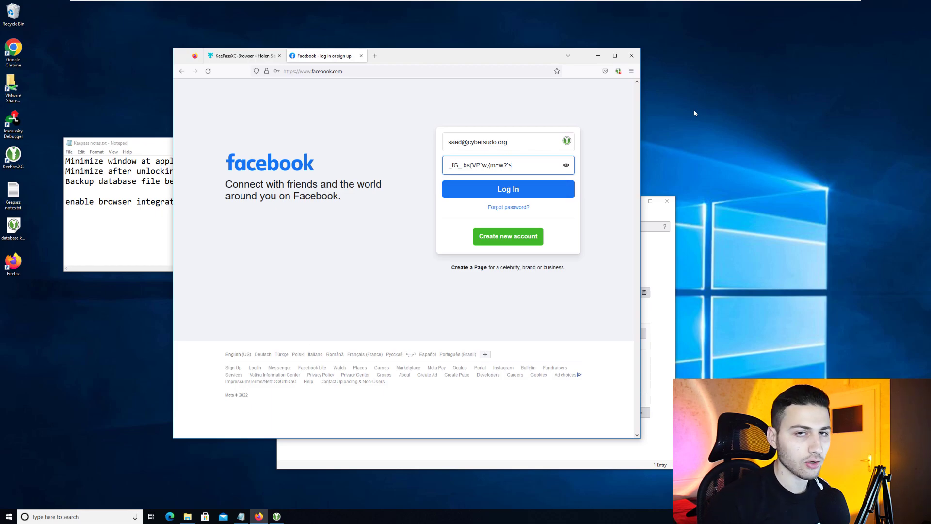
pyautogui.click(598, 55)
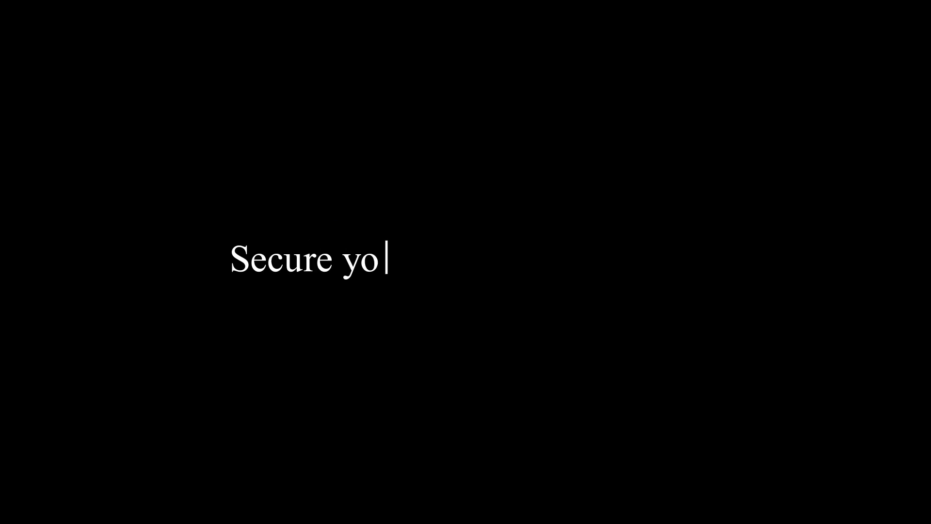